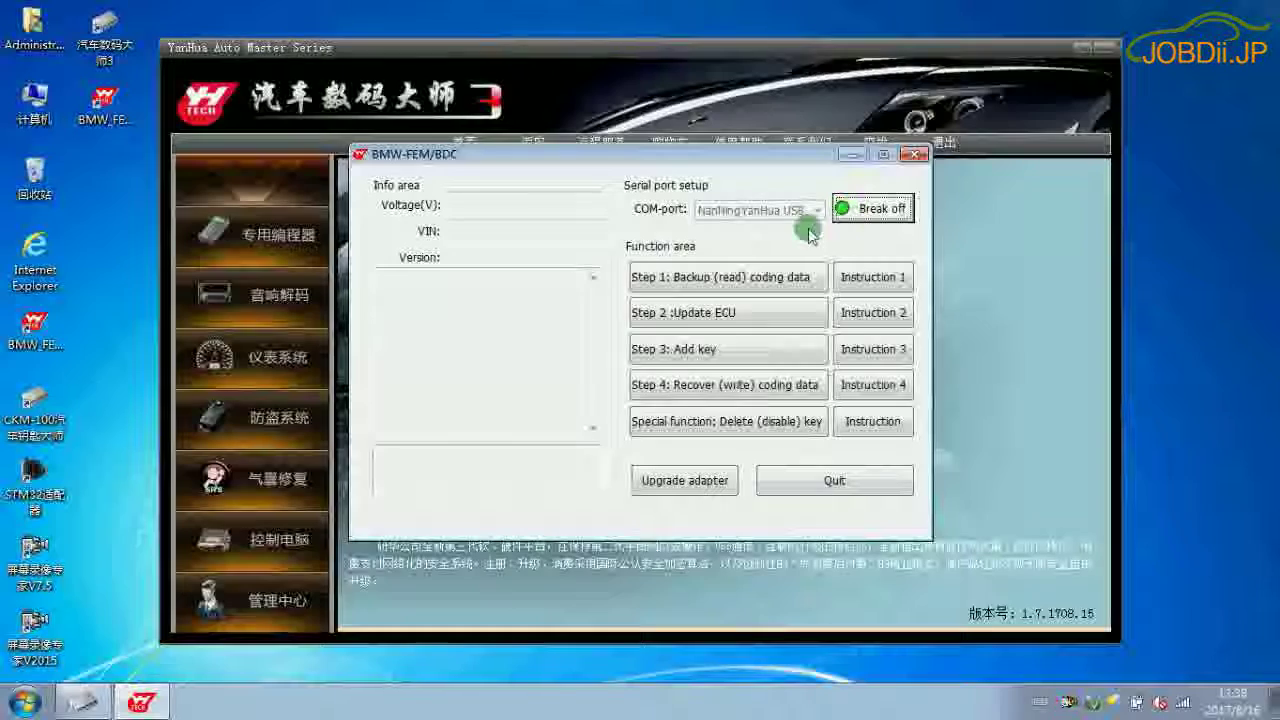
Back up the vehicle's coding data and save it as a .bin file under the suggested name in the TMP folder.
click(772, 278)
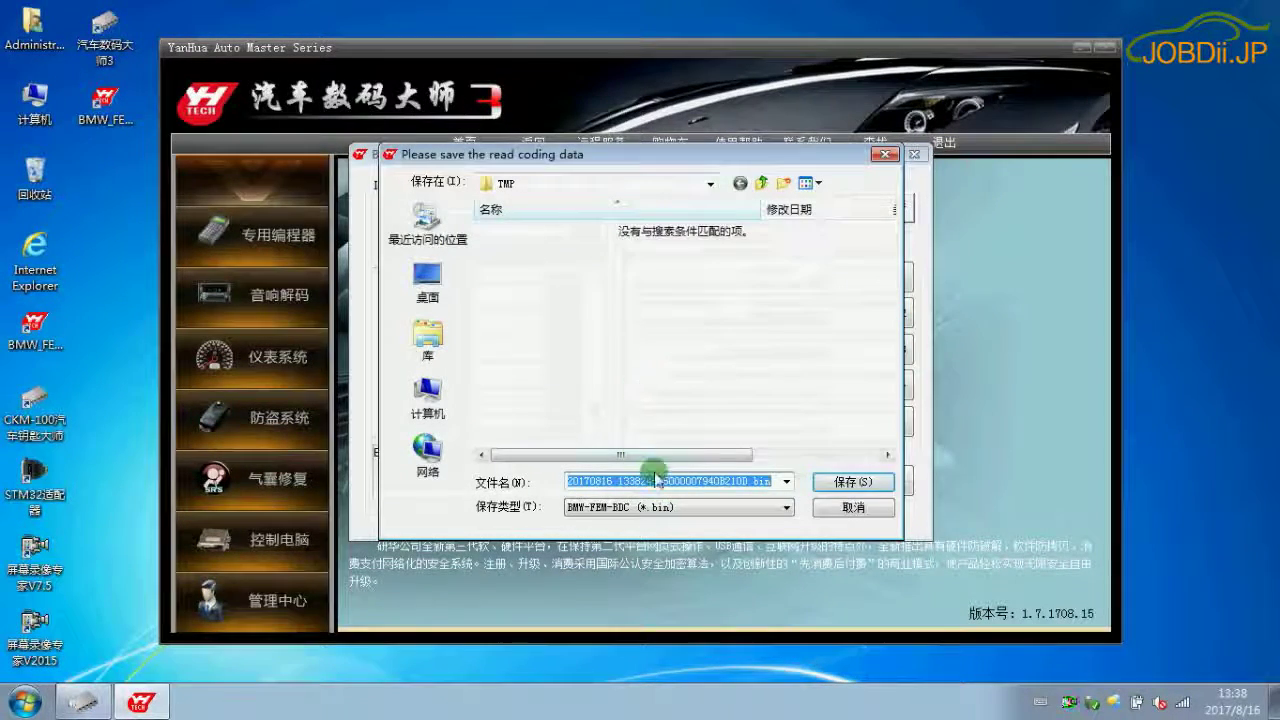
click(826, 484)
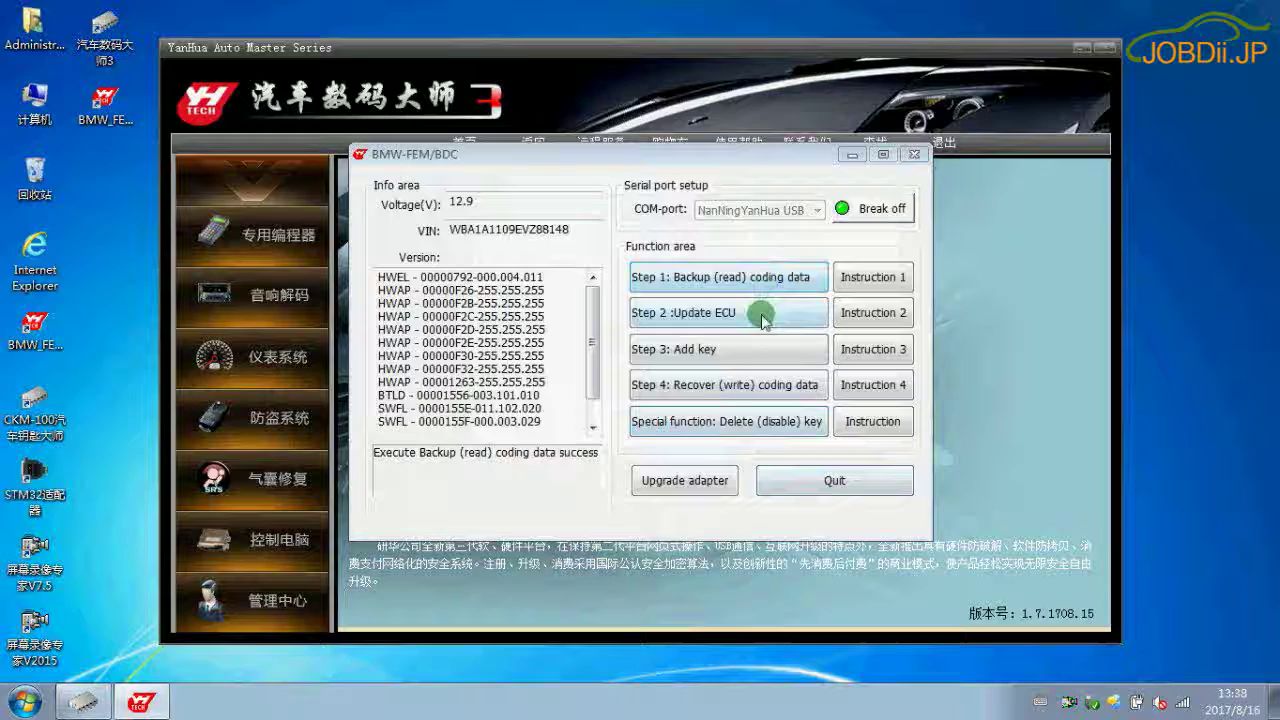
Start the ECU update, and in the YanHua Auto Master Series programmer choose the 95128 chip for reading.
click(761, 316)
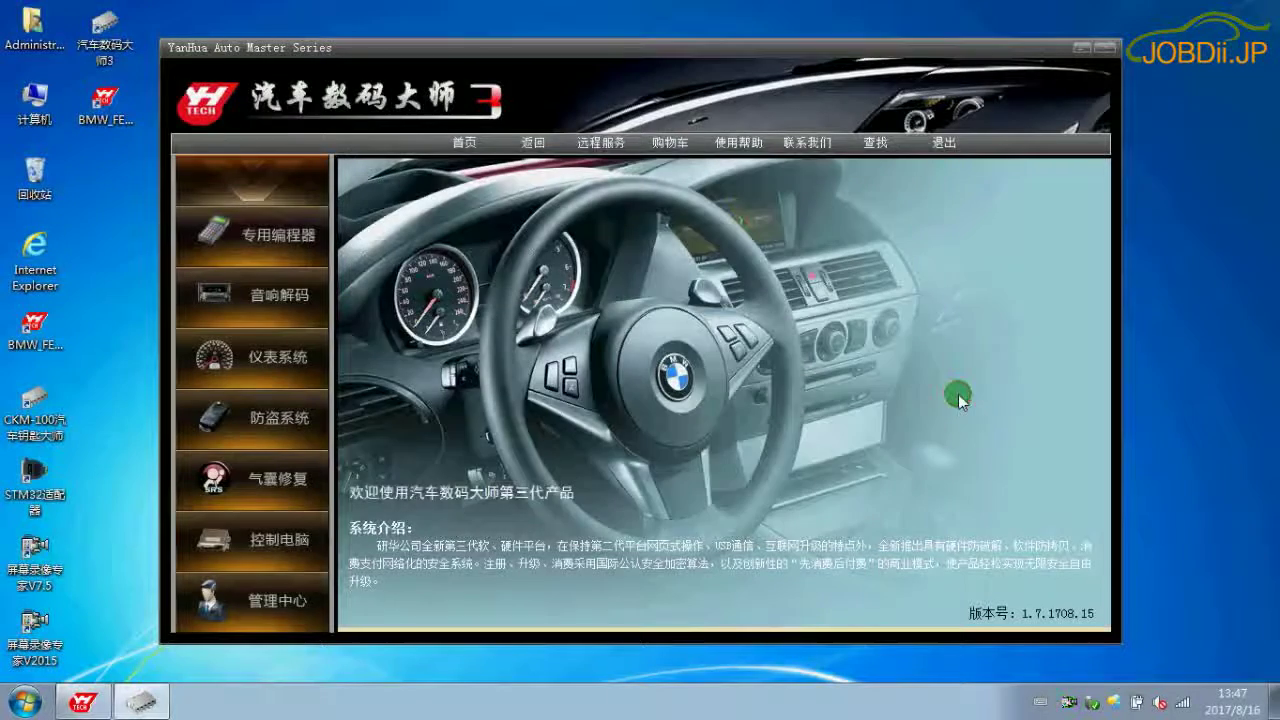
click(318, 224)
click(586, 236)
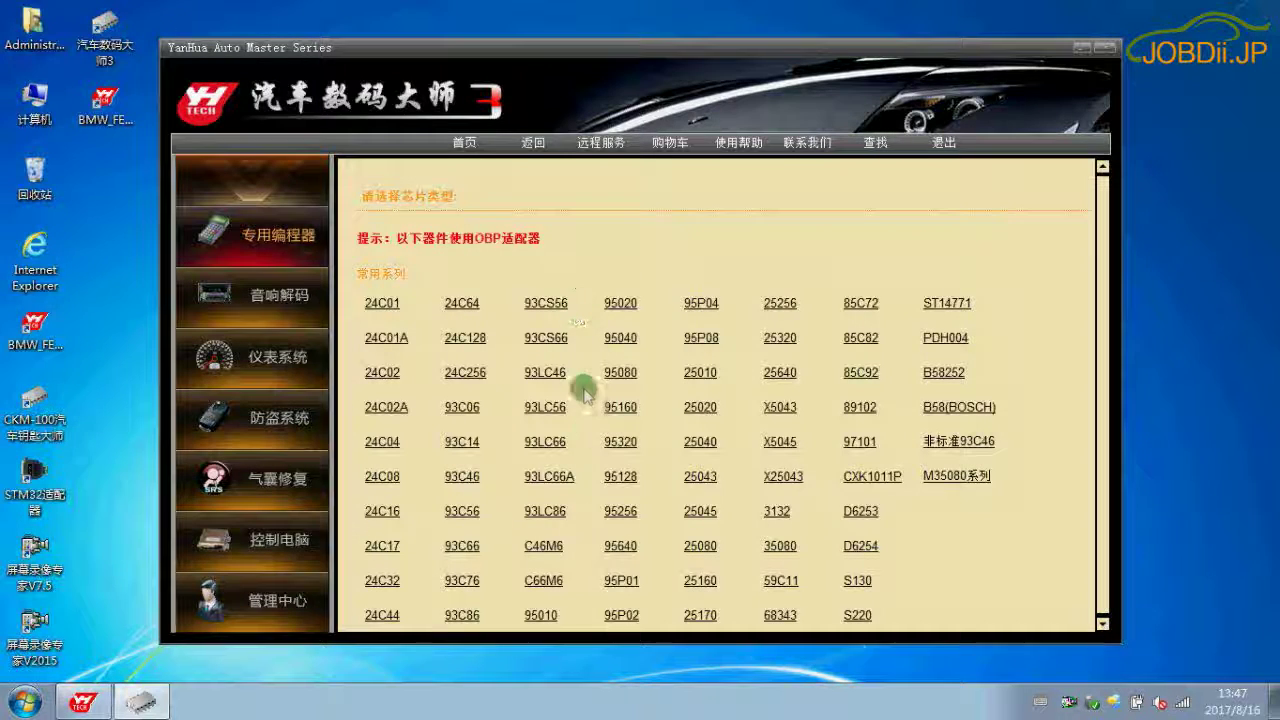
click(612, 477)
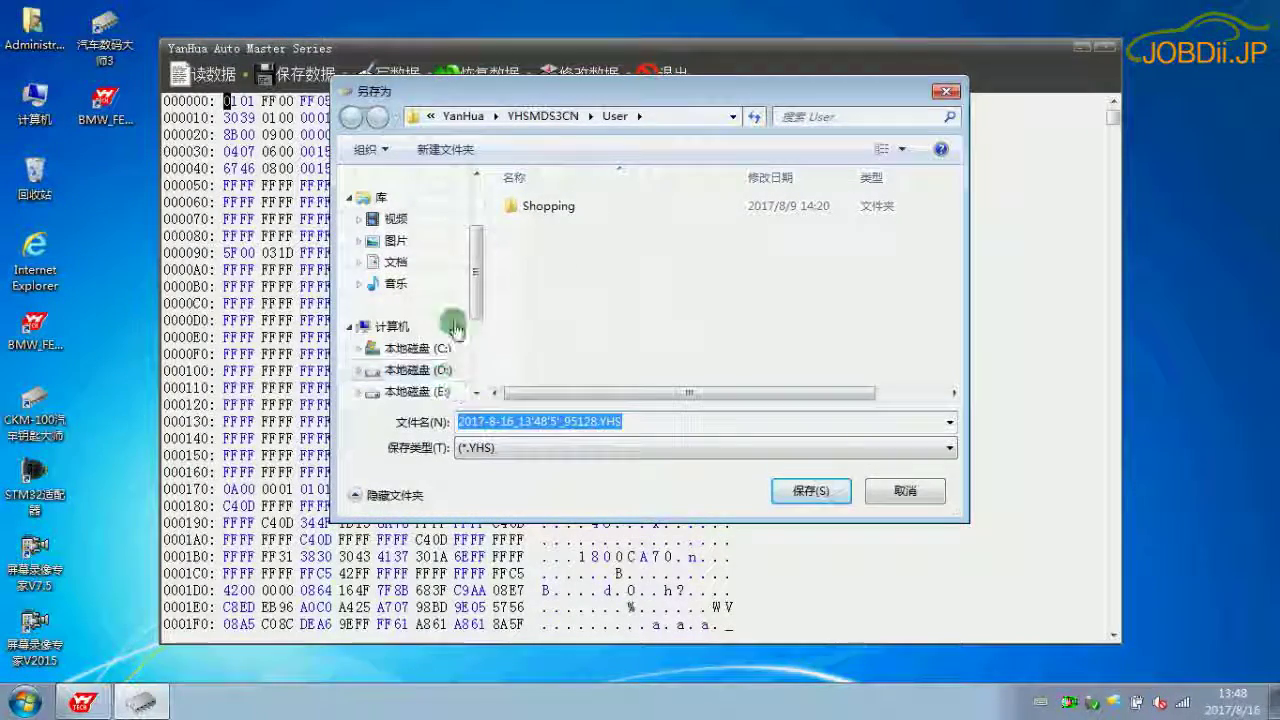
Save the read EEPROM data in .Bin format as 2017-8-16_13'48'5'_95128.Bin in the User folder, accepting the format warning.
click(728, 448)
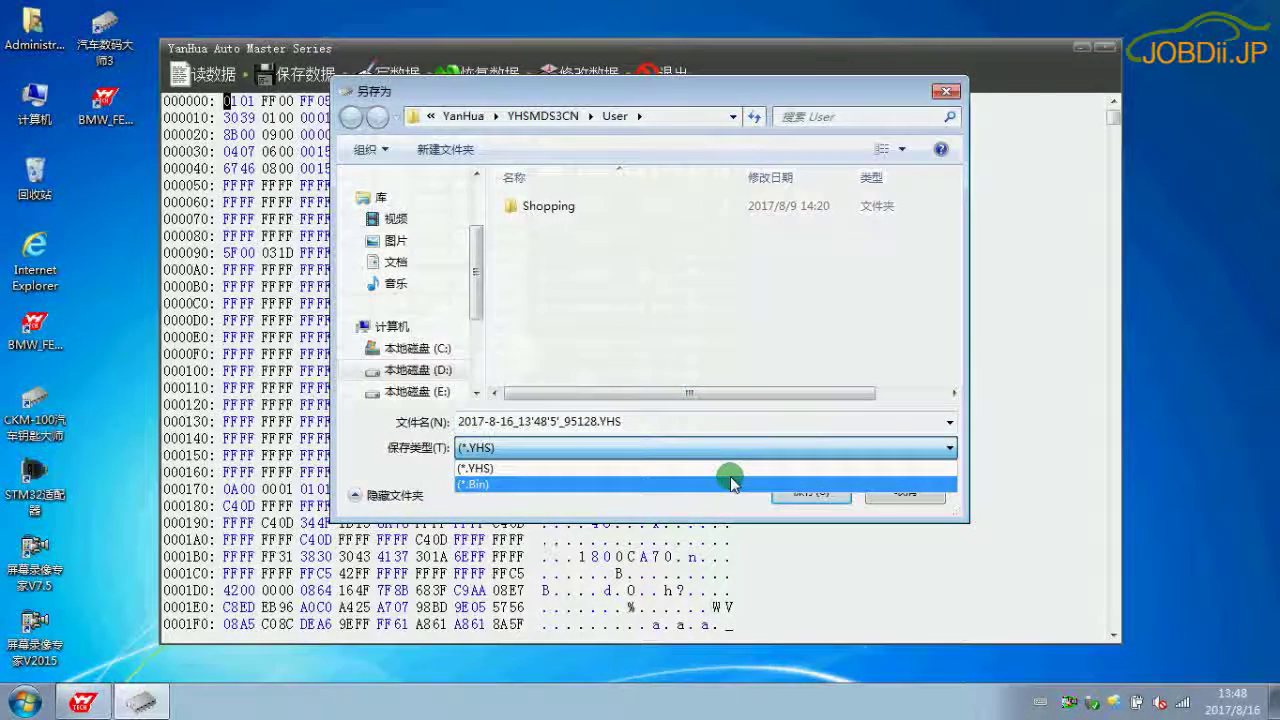
click(731, 484)
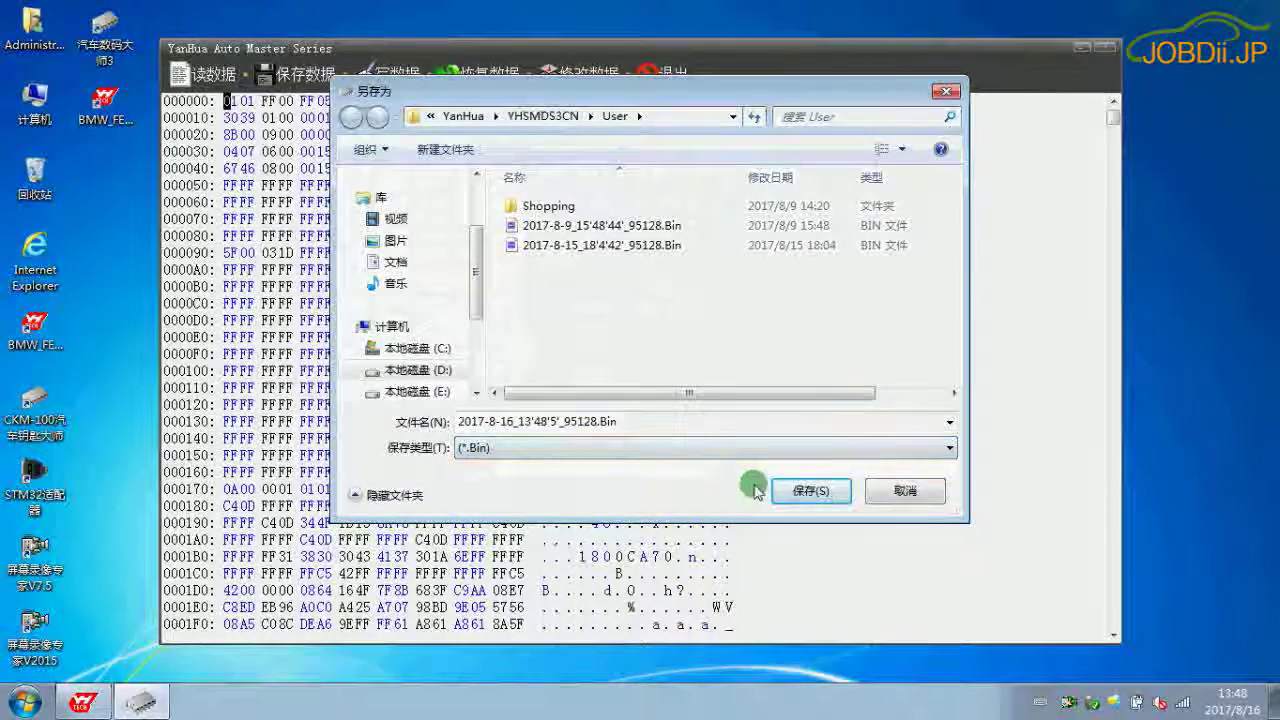
click(790, 492)
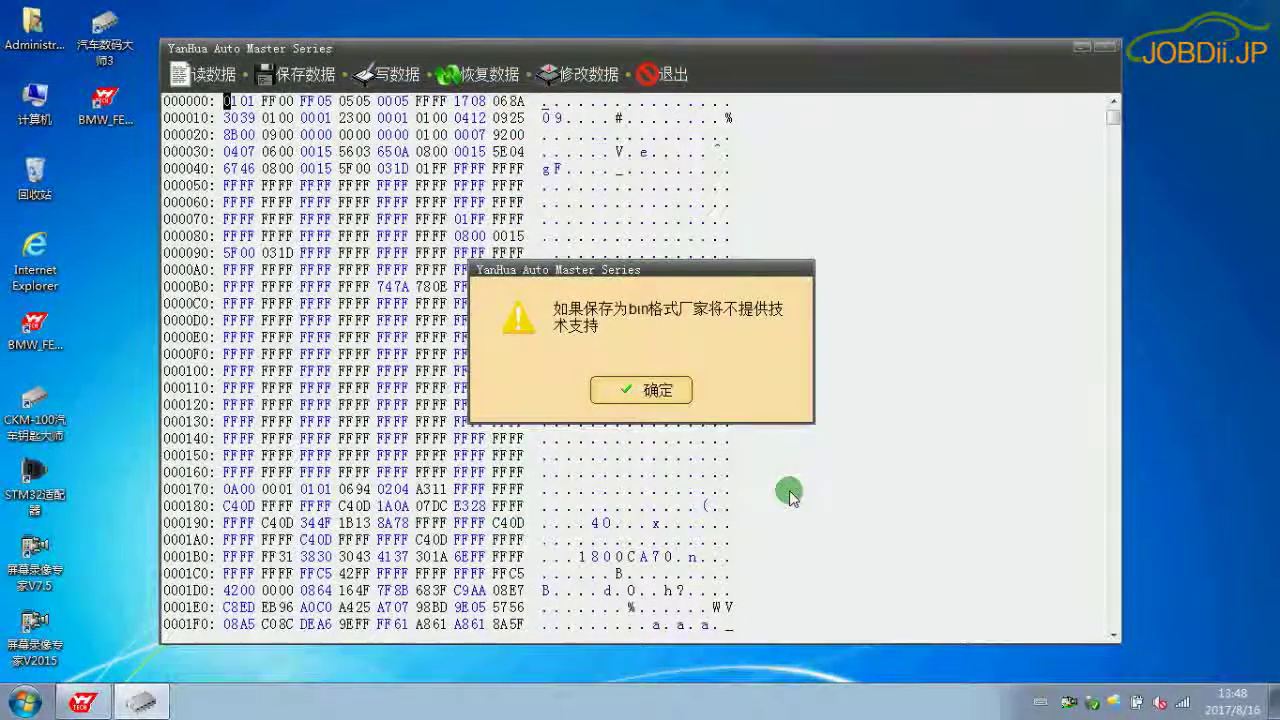
click(668, 392)
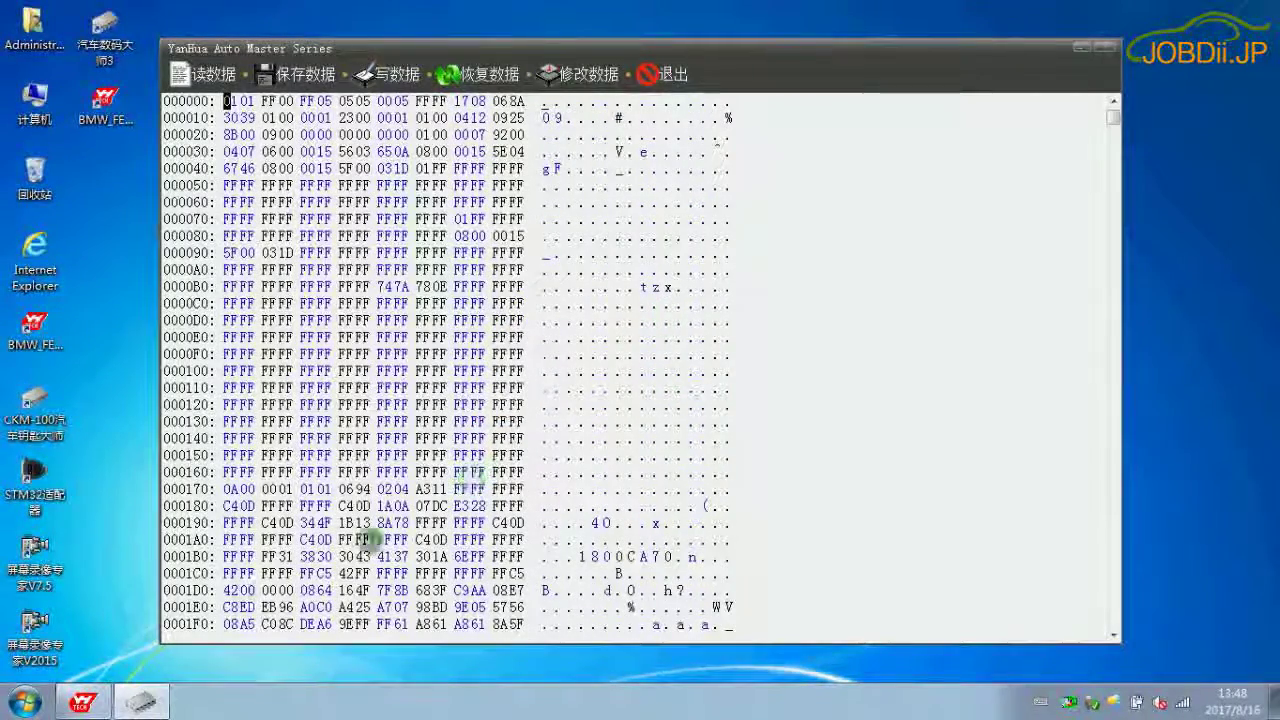
click(86, 704)
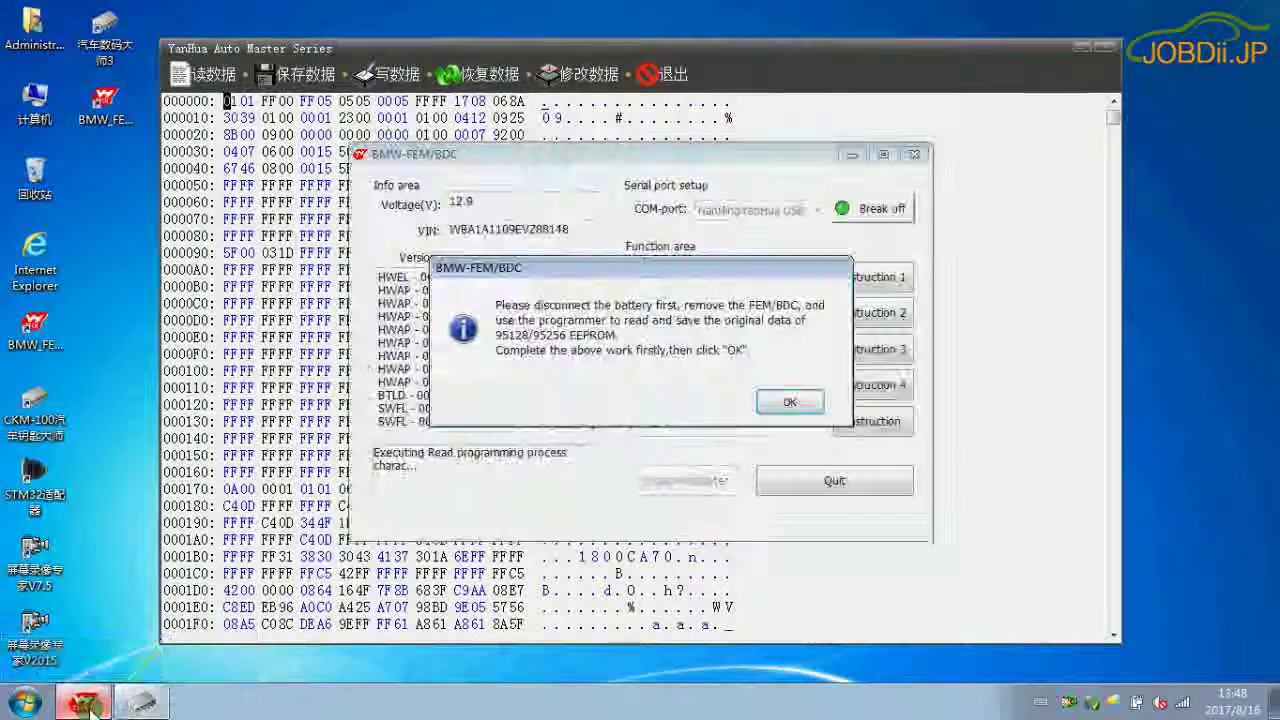
click(778, 406)
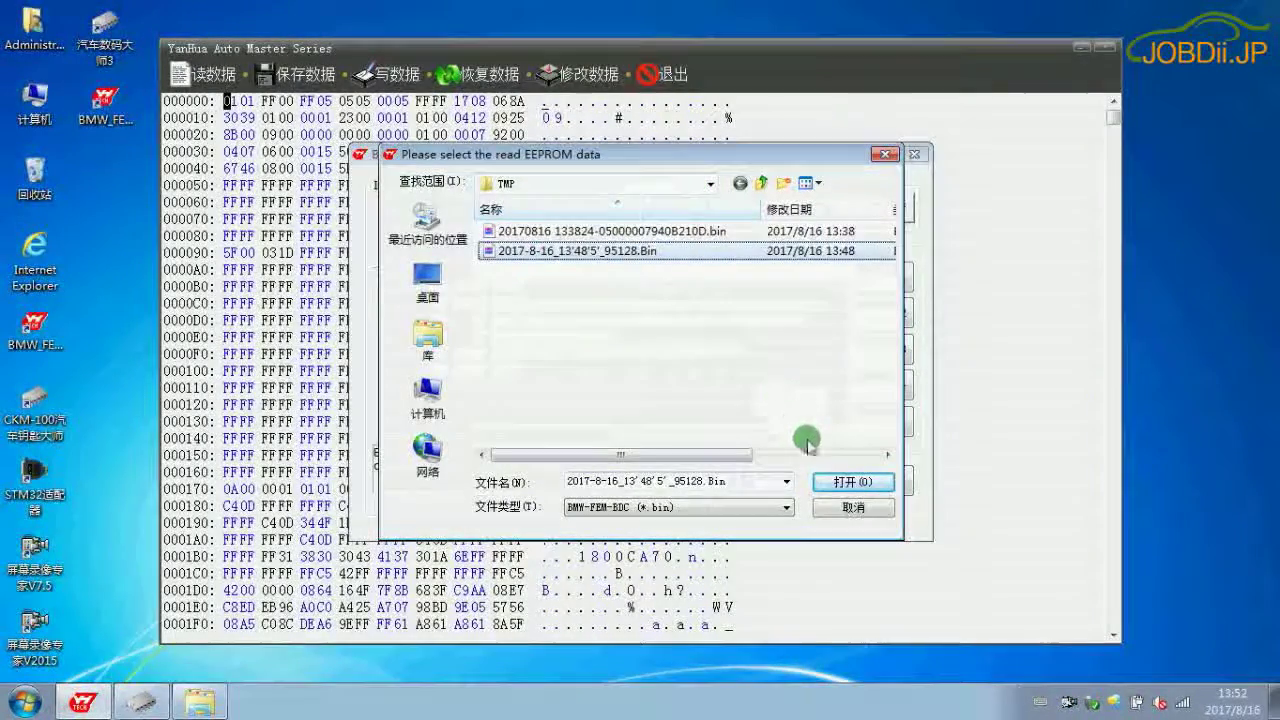
click(845, 483)
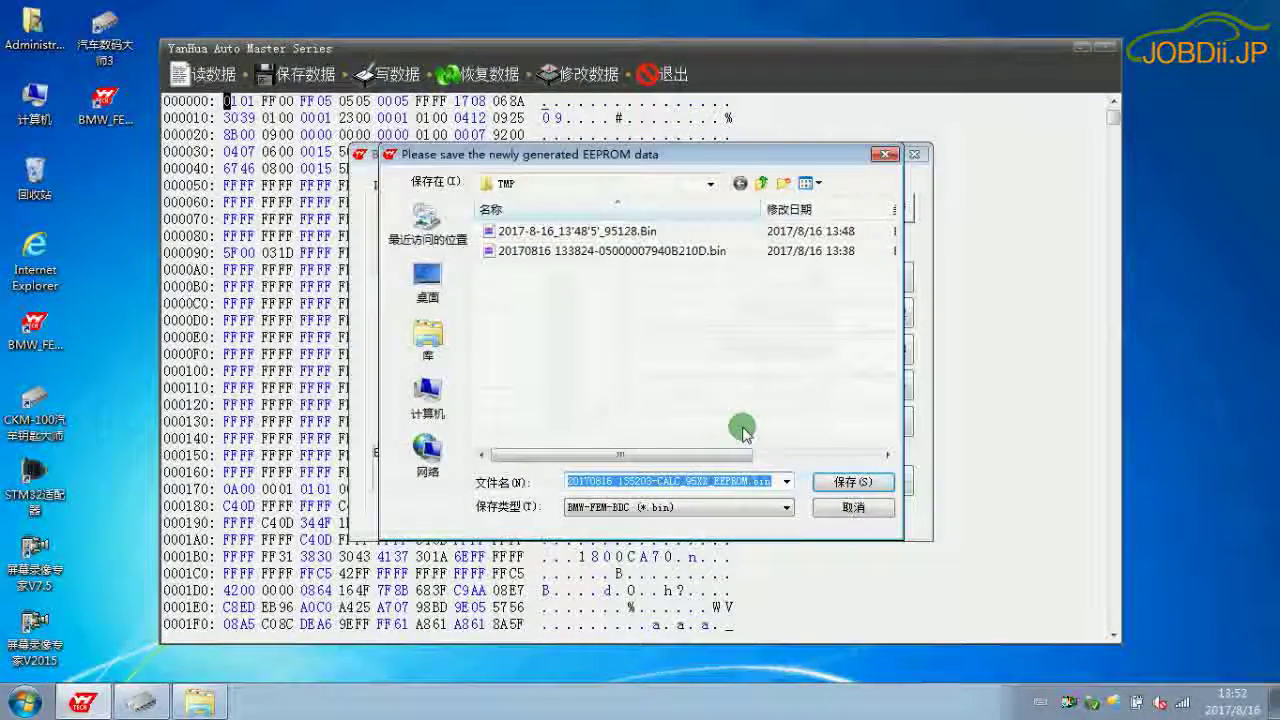
click(825, 485)
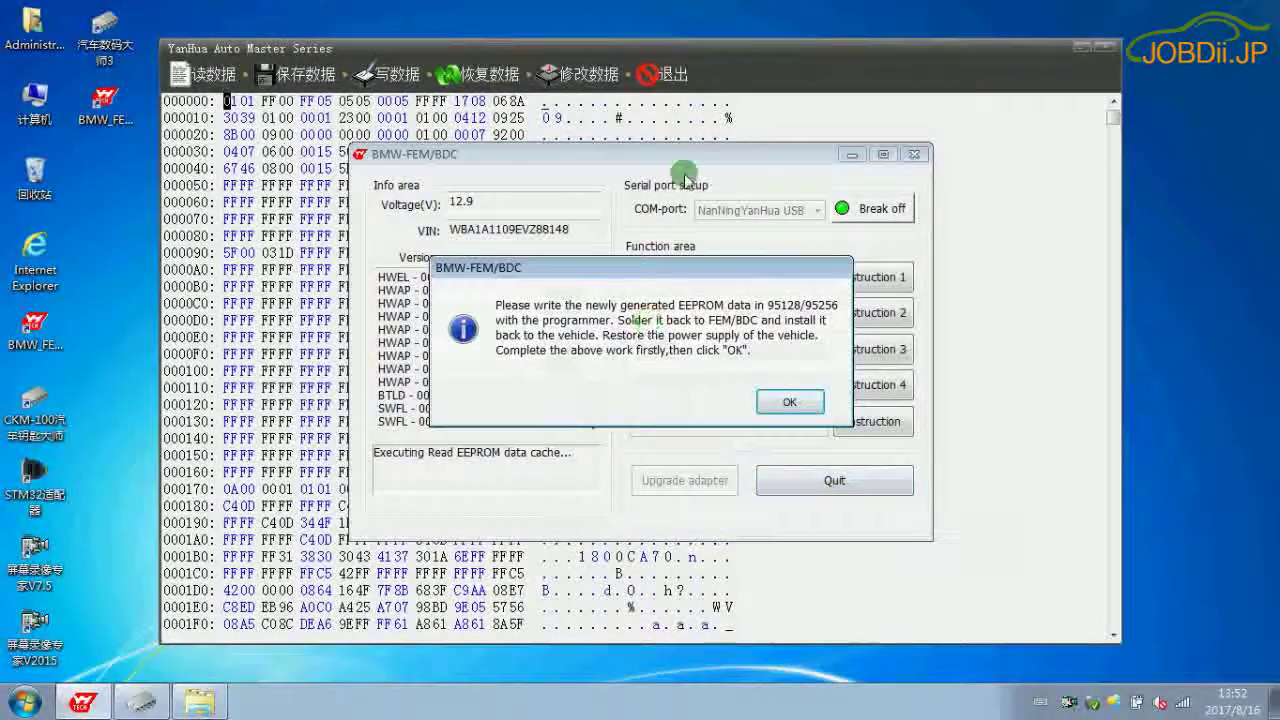
click(779, 84)
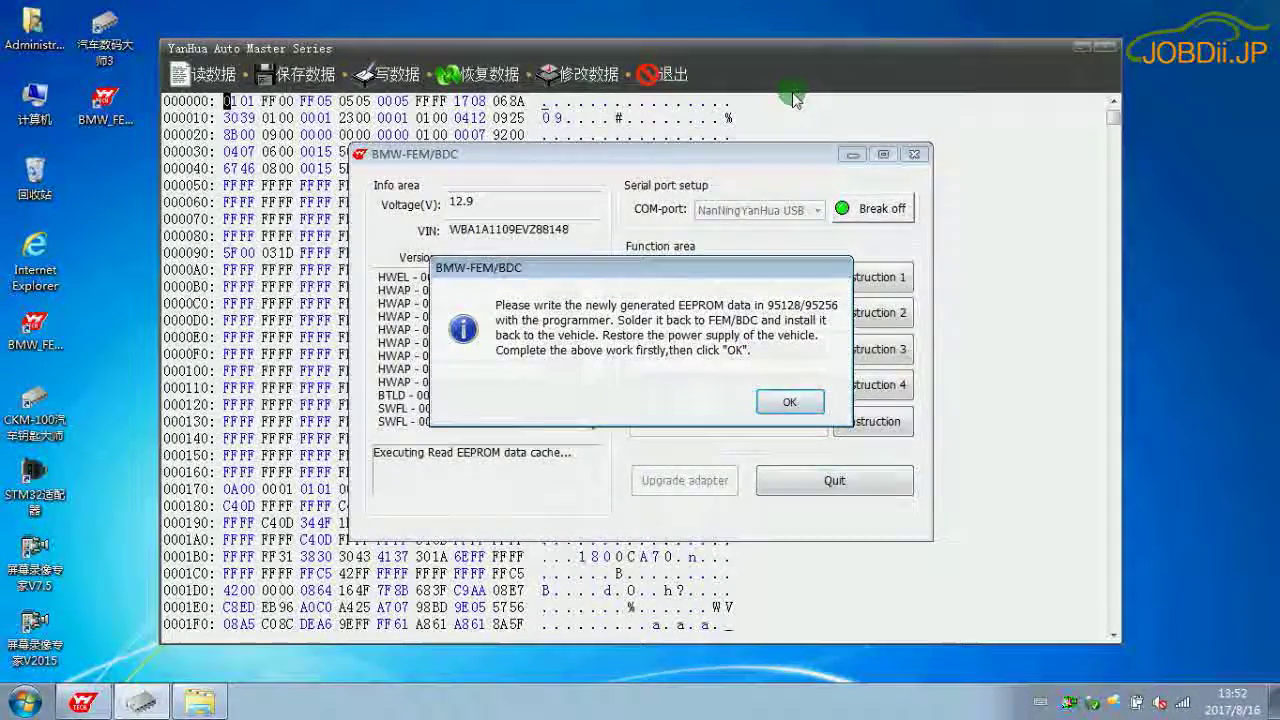
key(Return)
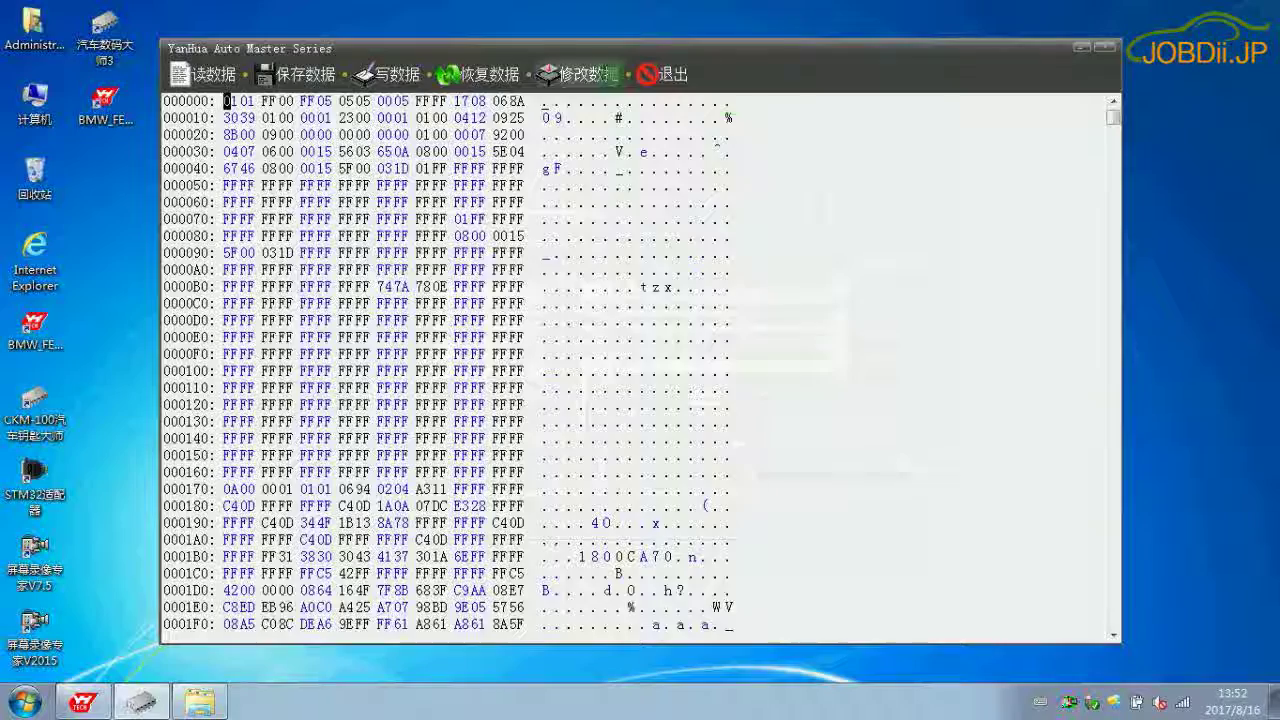
click(483, 78)
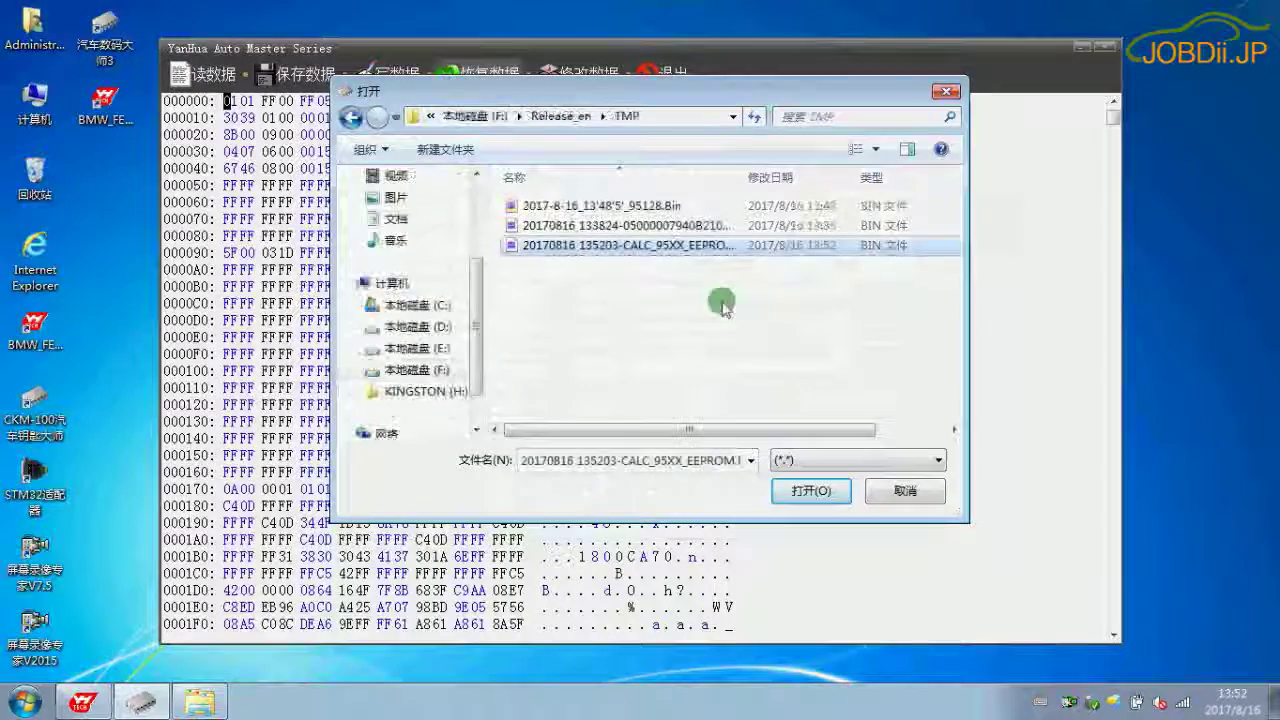
click(803, 490)
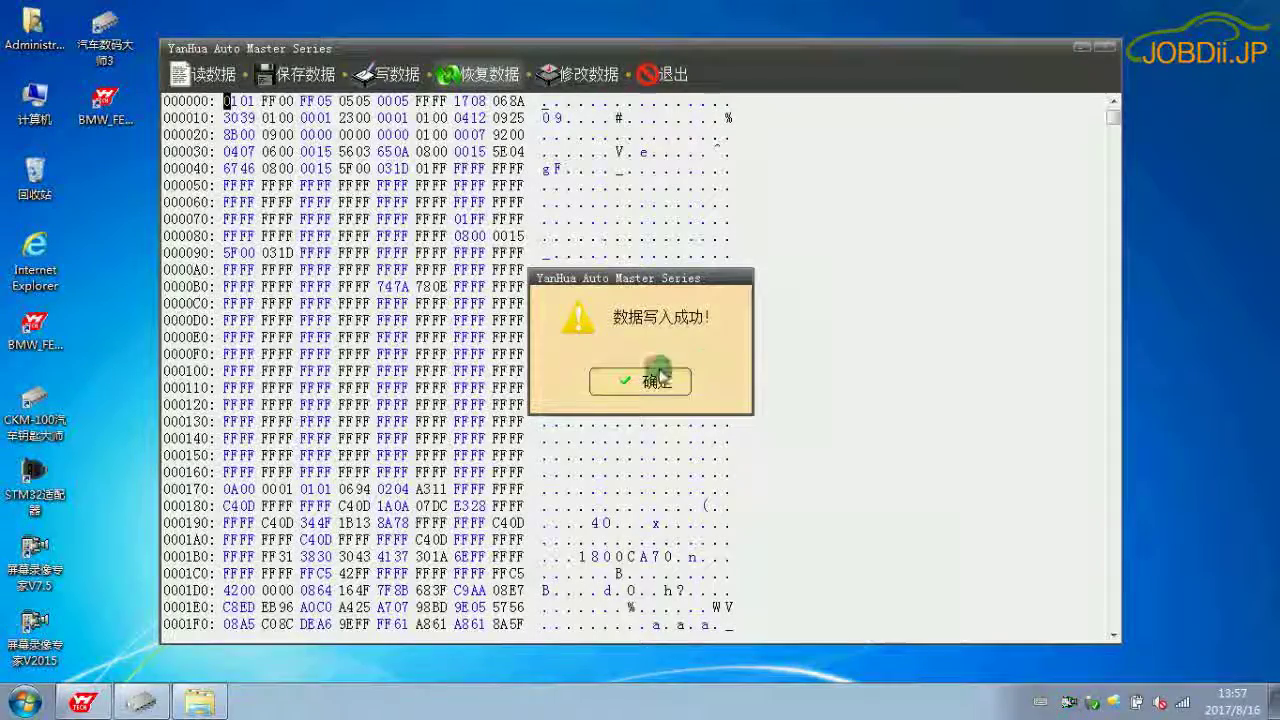
click(659, 383)
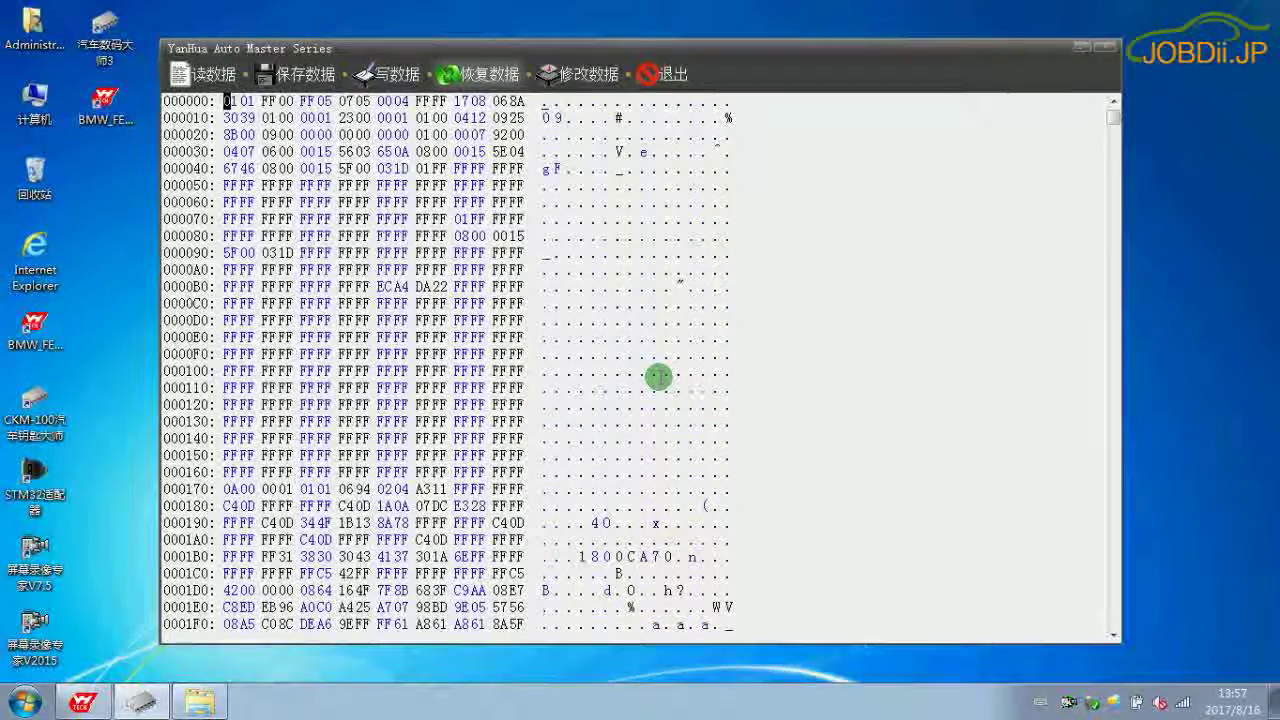
Return to BMW-FEM/BDC, confirm that the new EEPROM data has been written, and start the ECU upgrade.
click(84, 703)
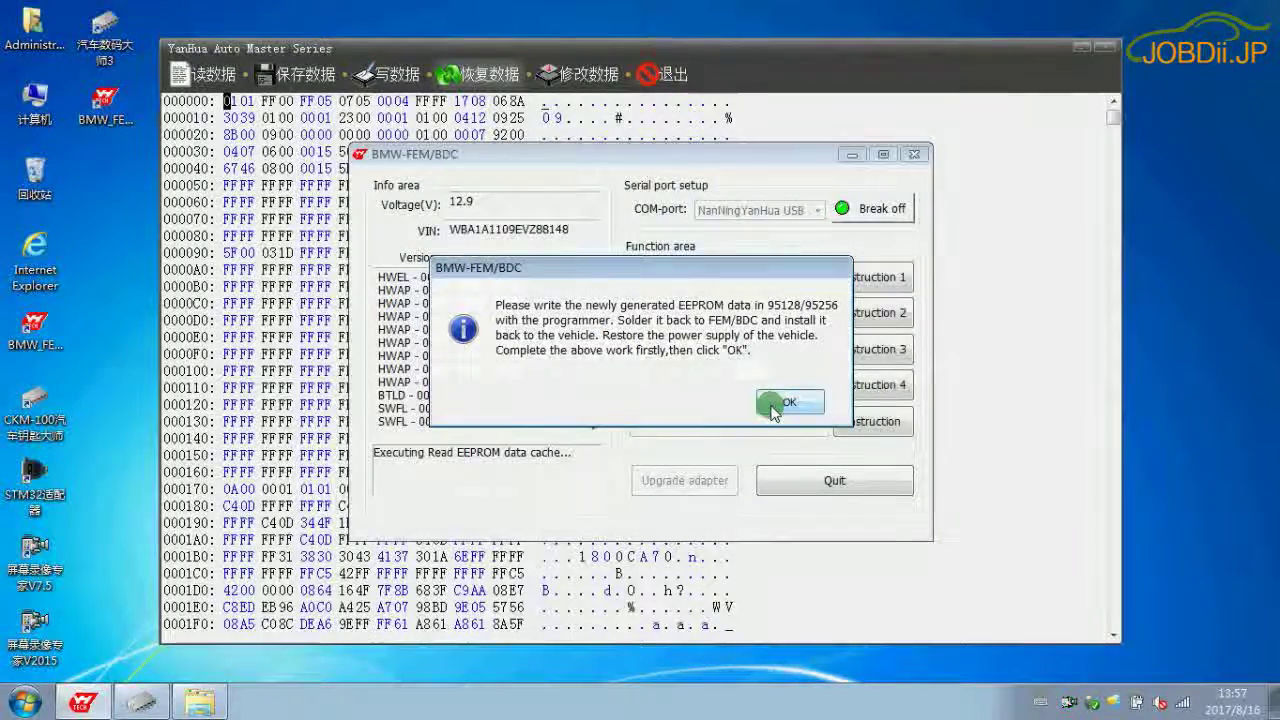
click(785, 402)
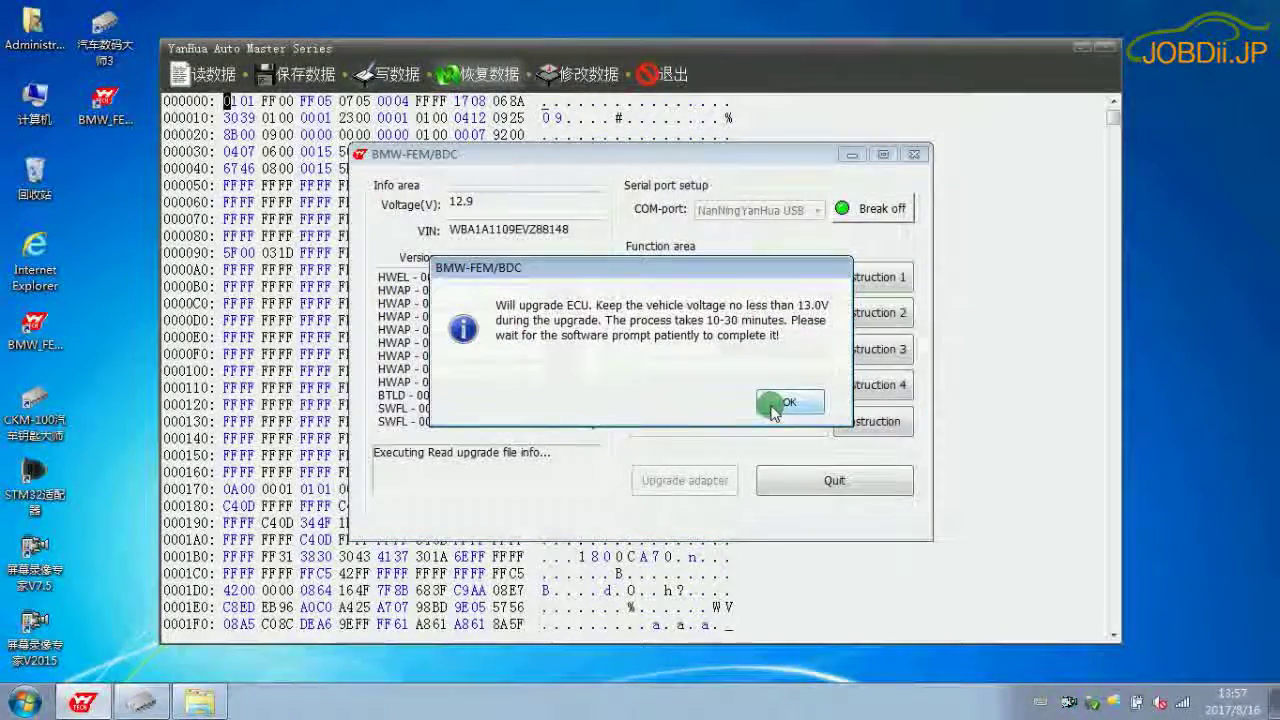
click(789, 402)
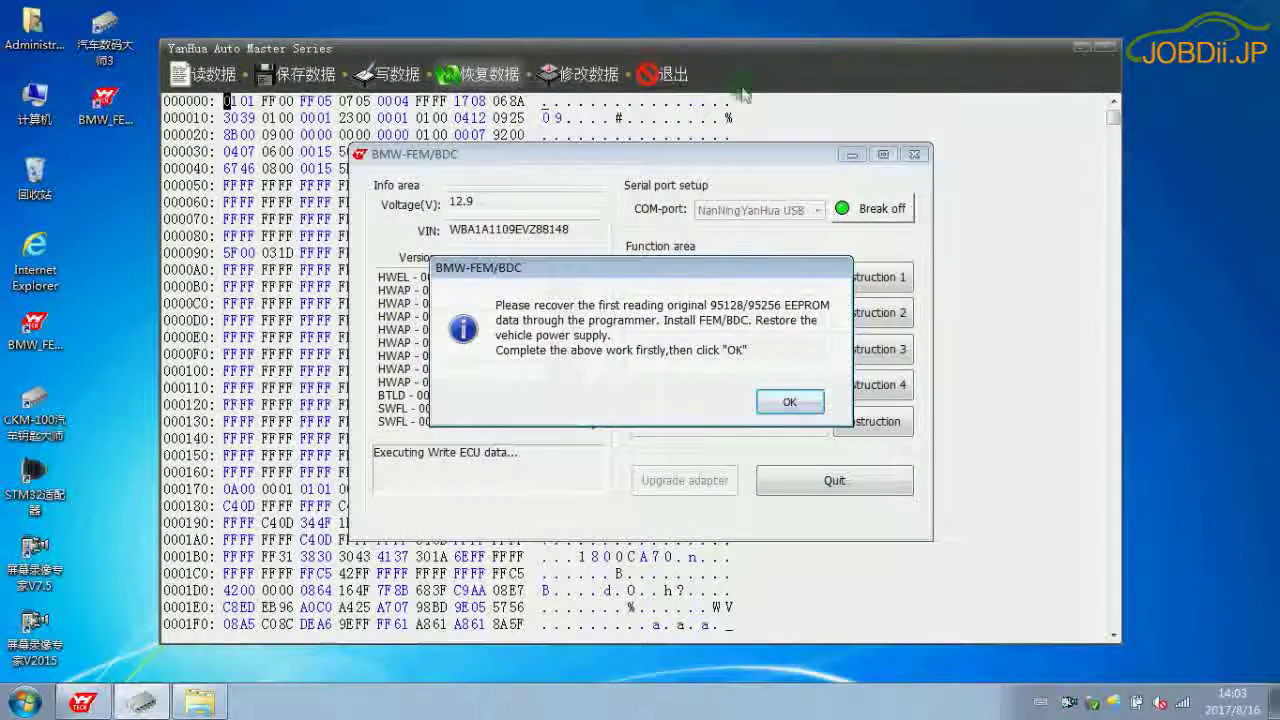
Recover the original 2017-8-16_13'48'5'_95128.Bin to the chip with the YanHua programmer, and confirm it in BMW-FEM/BDC to finish the ECU update.
key(Return)
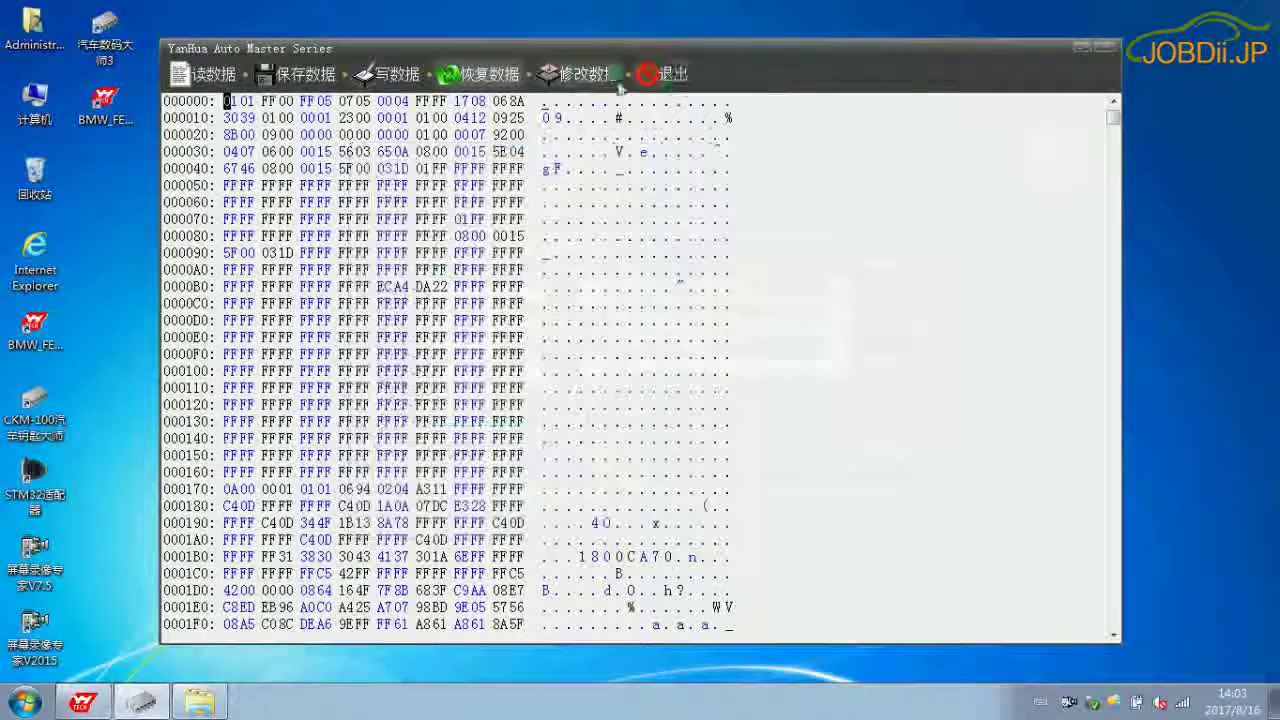
click(490, 87)
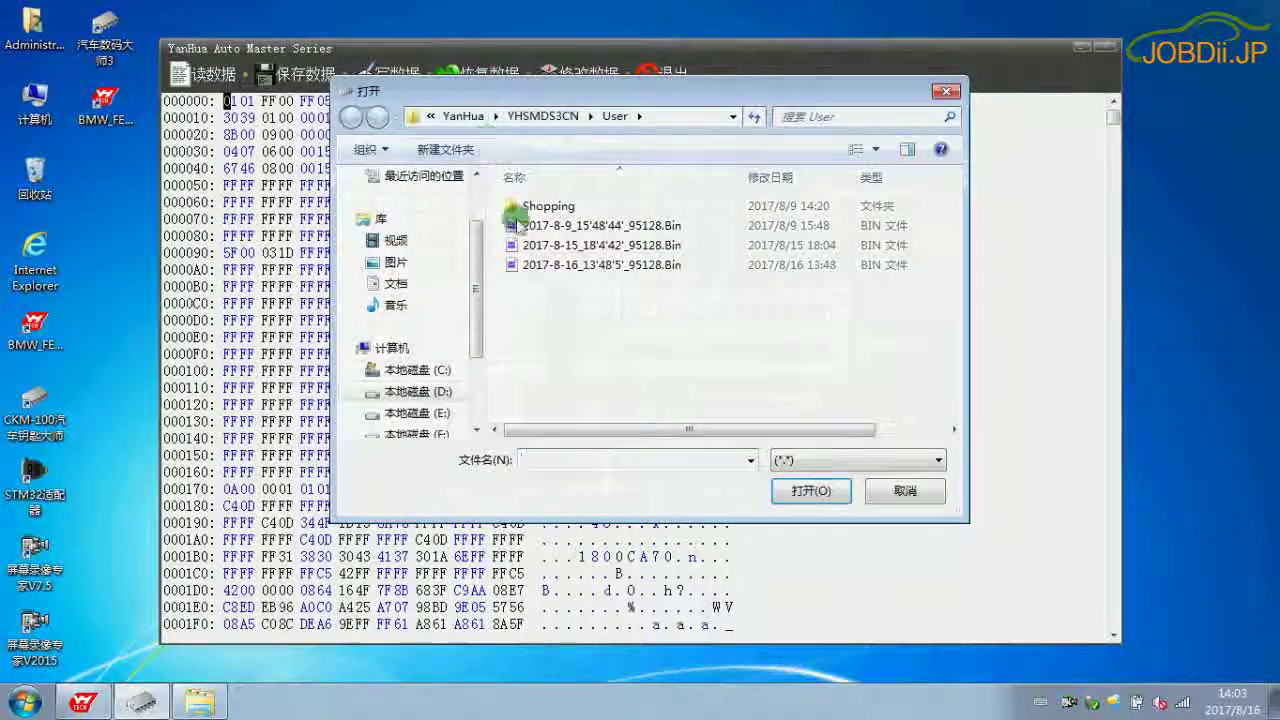
click(560, 266)
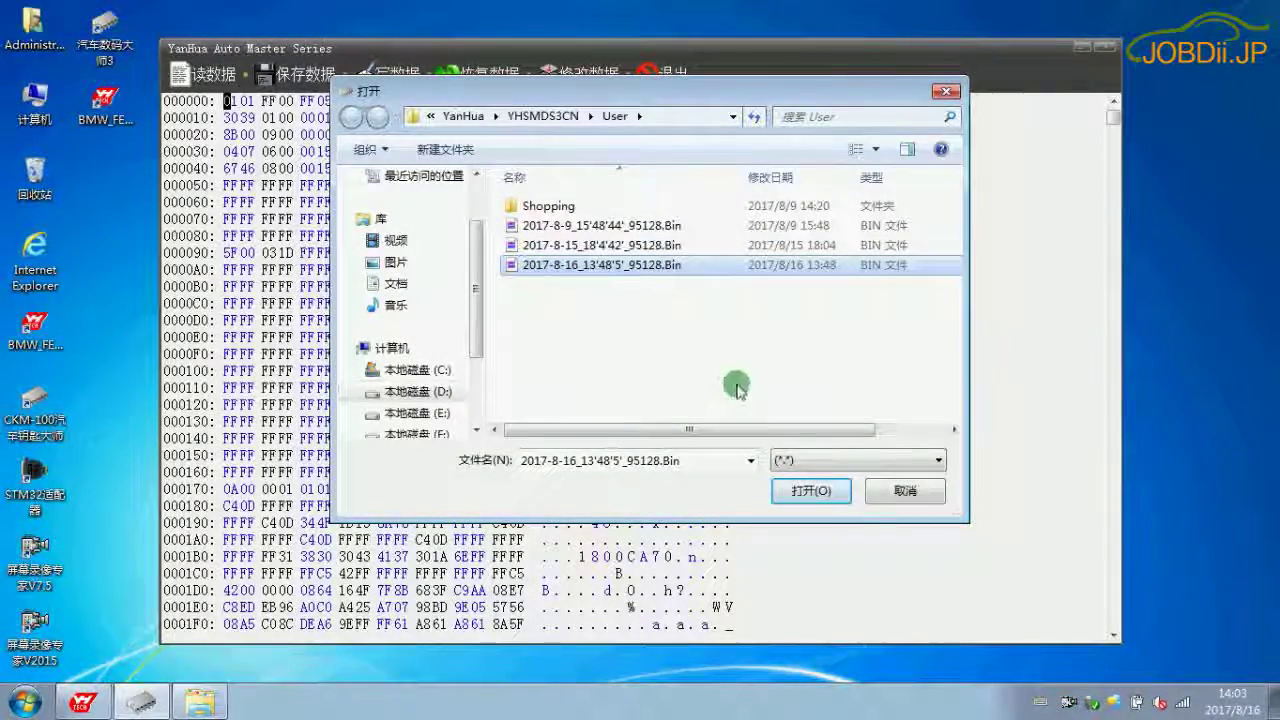
click(812, 492)
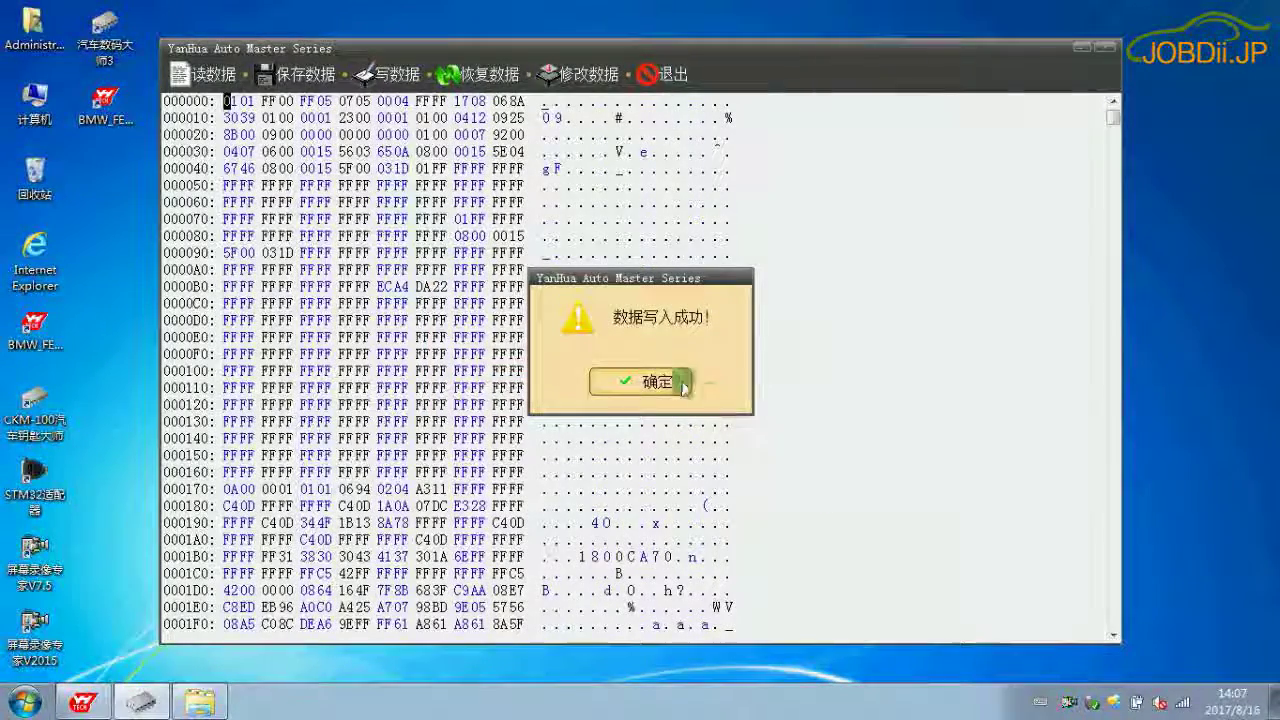
click(682, 385)
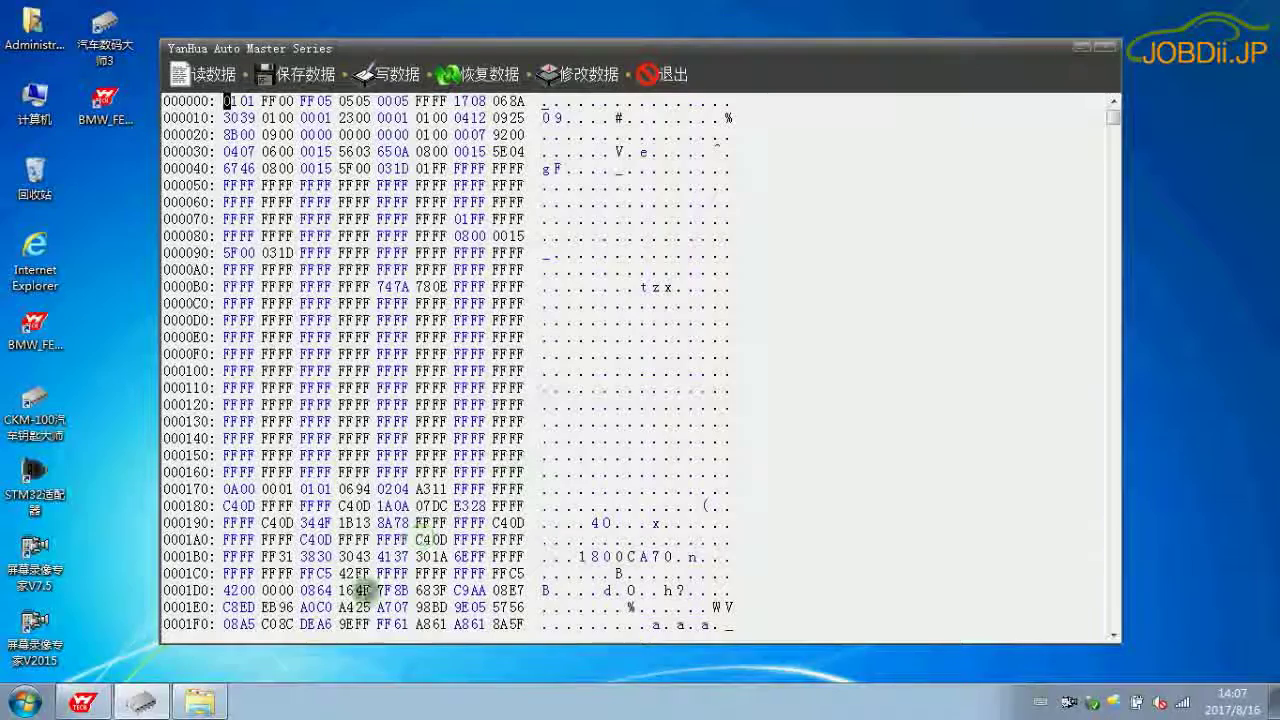
click(98, 705)
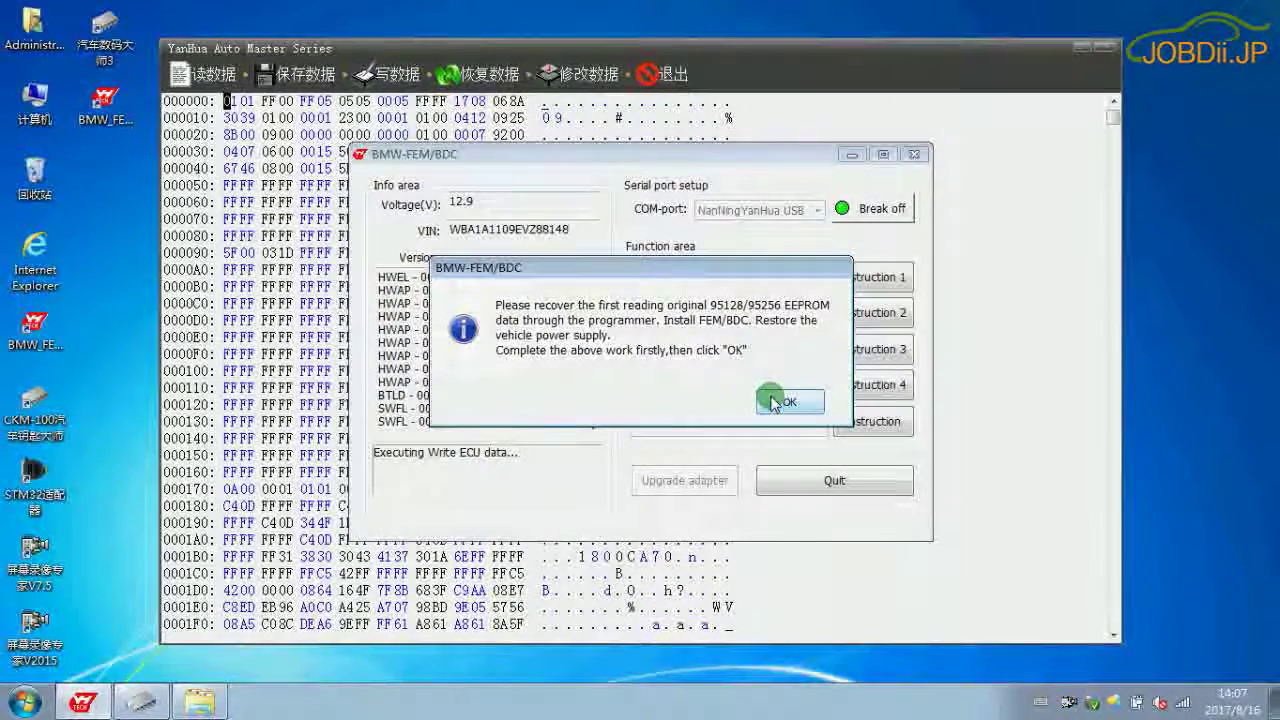
click(775, 403)
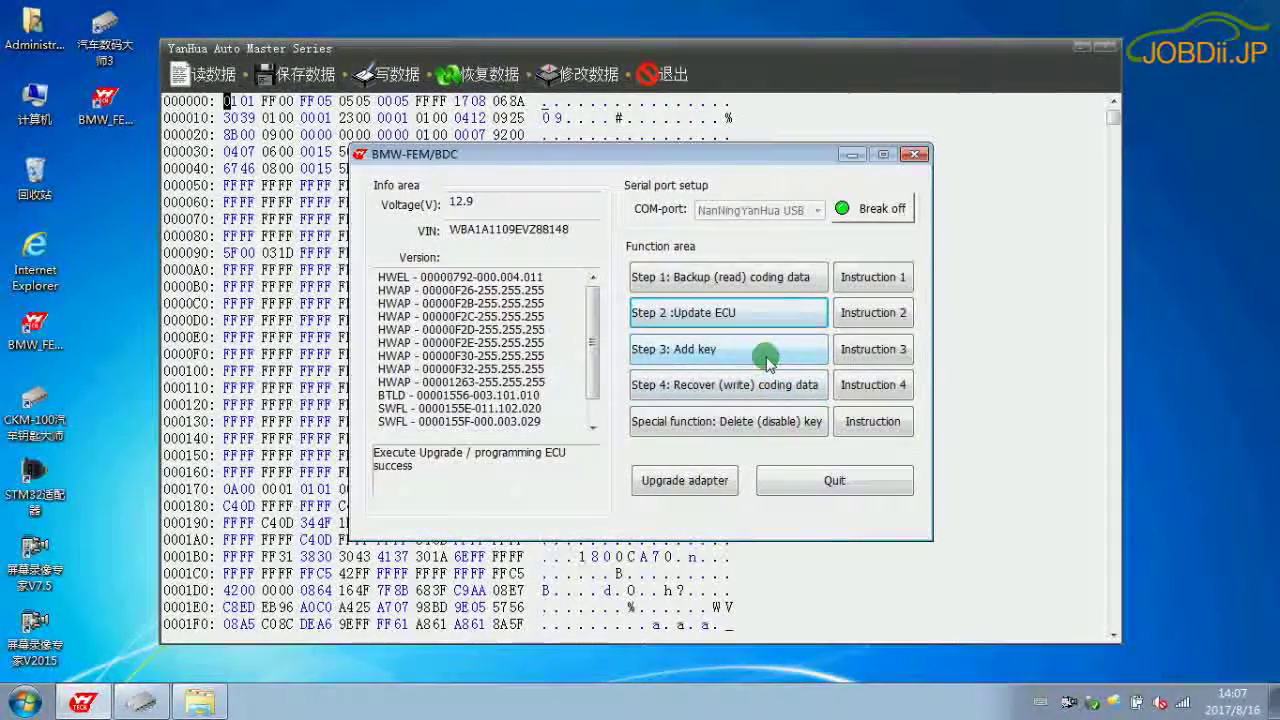
Start the Add key function and read the working key's ISN data at the coil to open the key list.
click(767, 364)
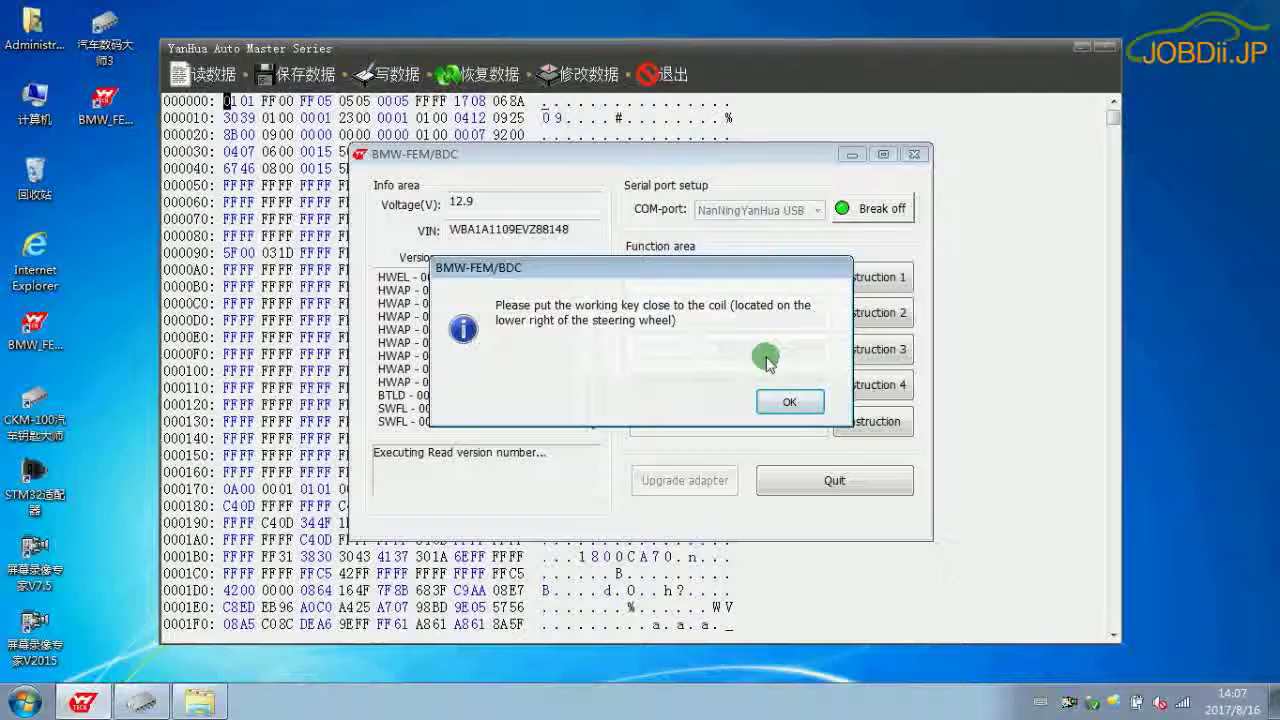
click(787, 403)
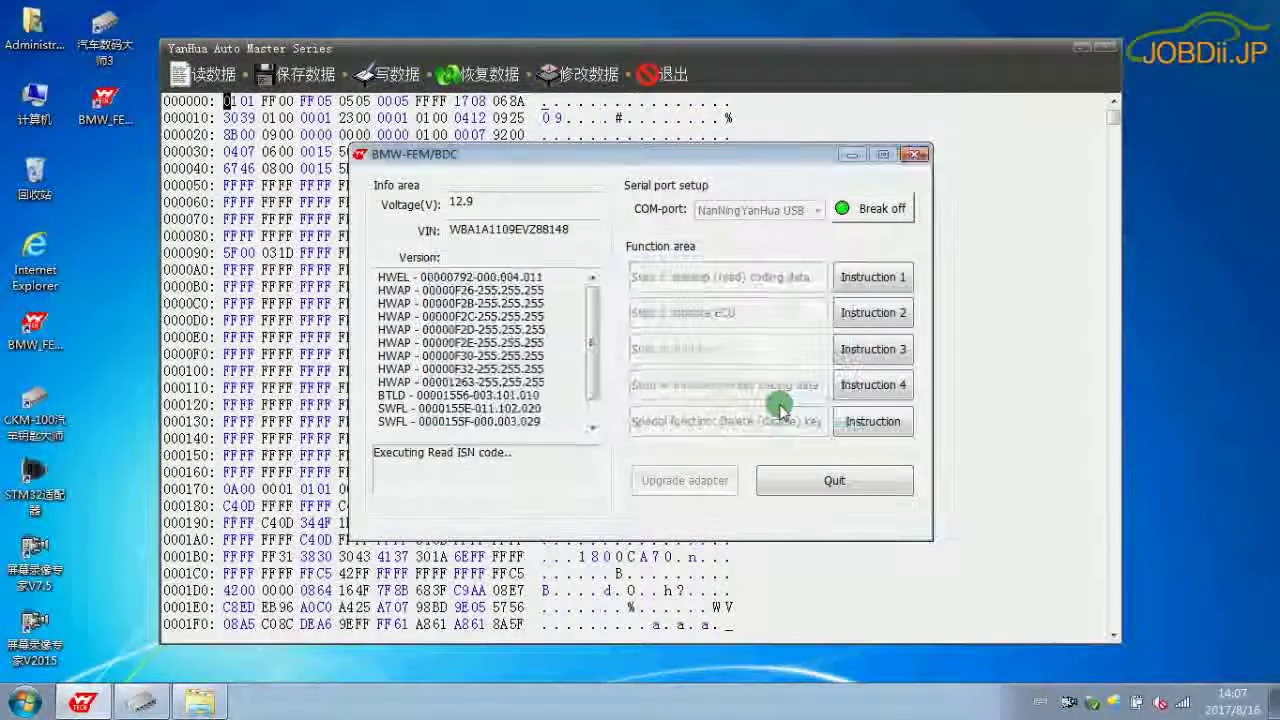
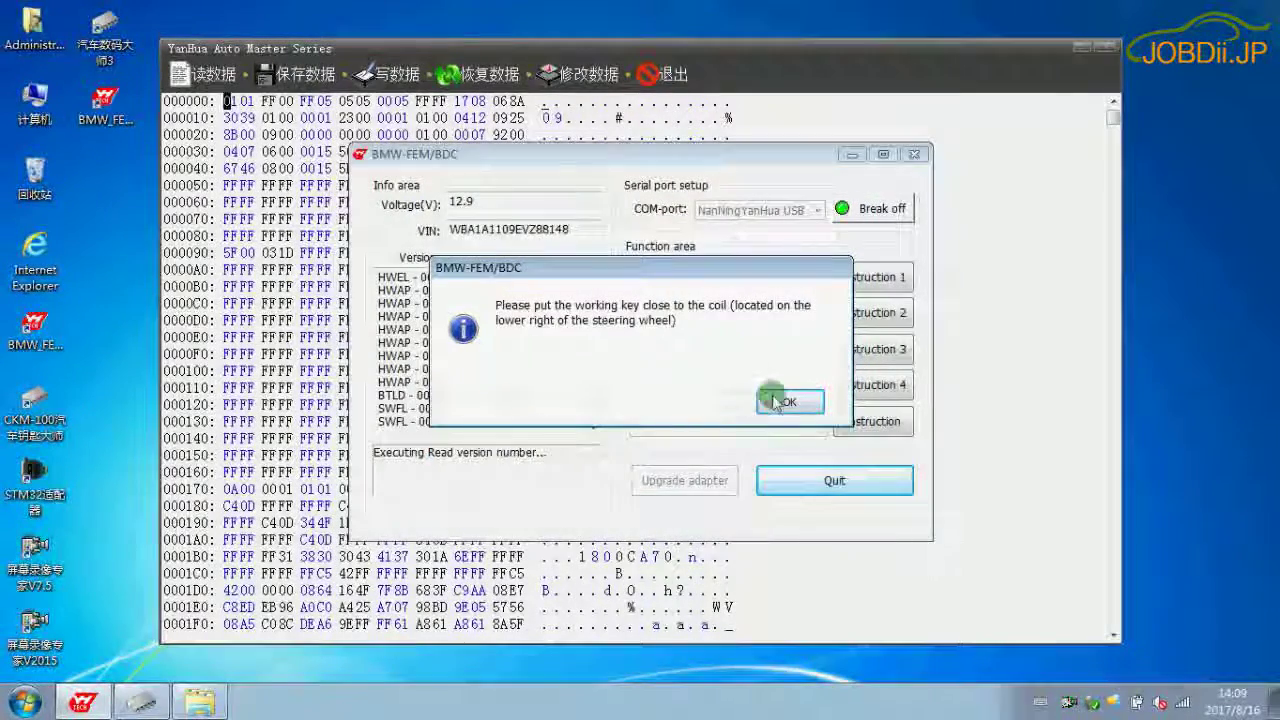
click(788, 401)
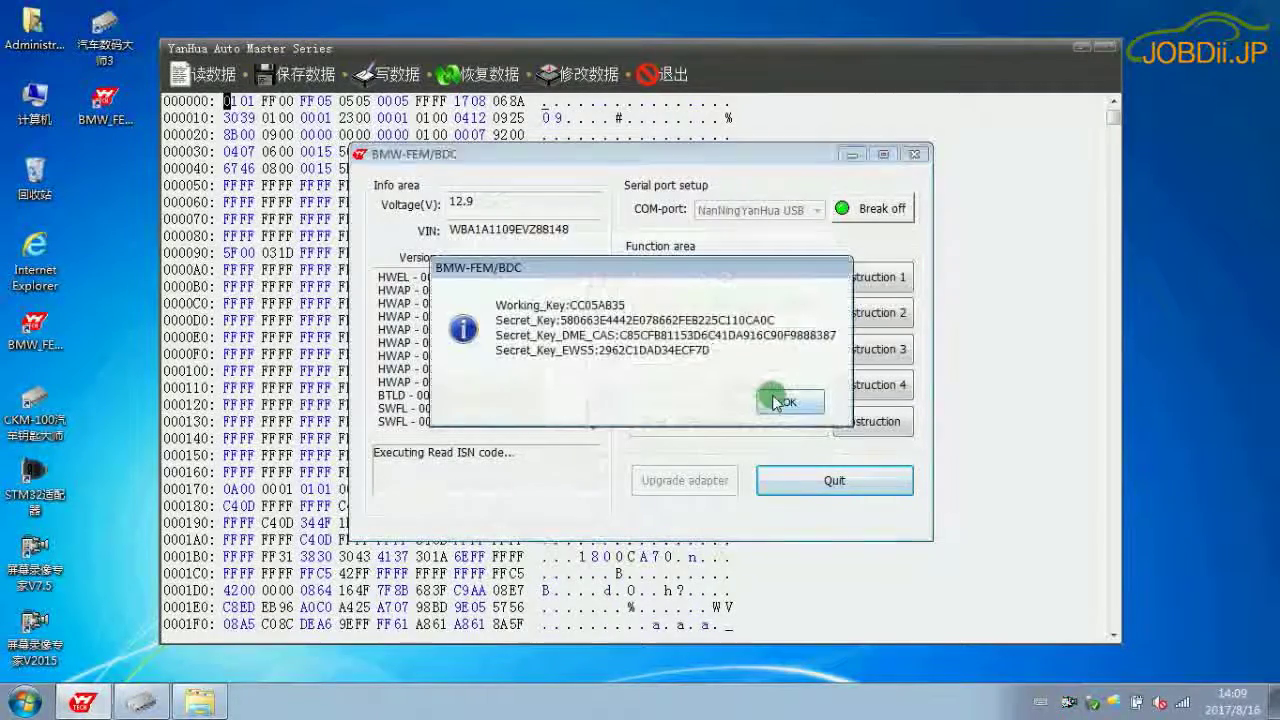
click(776, 400)
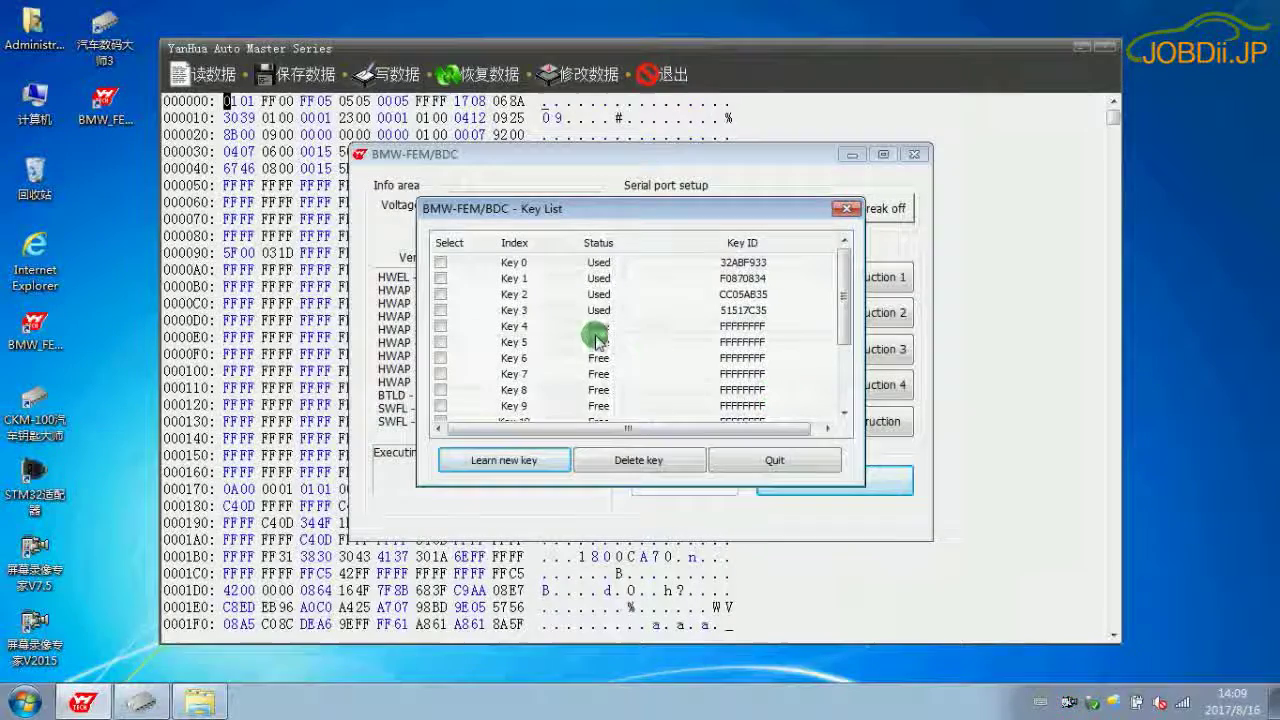
Learn the new key into the free Key 4 position with the key held at the coil, and close the key list.
click(527, 328)
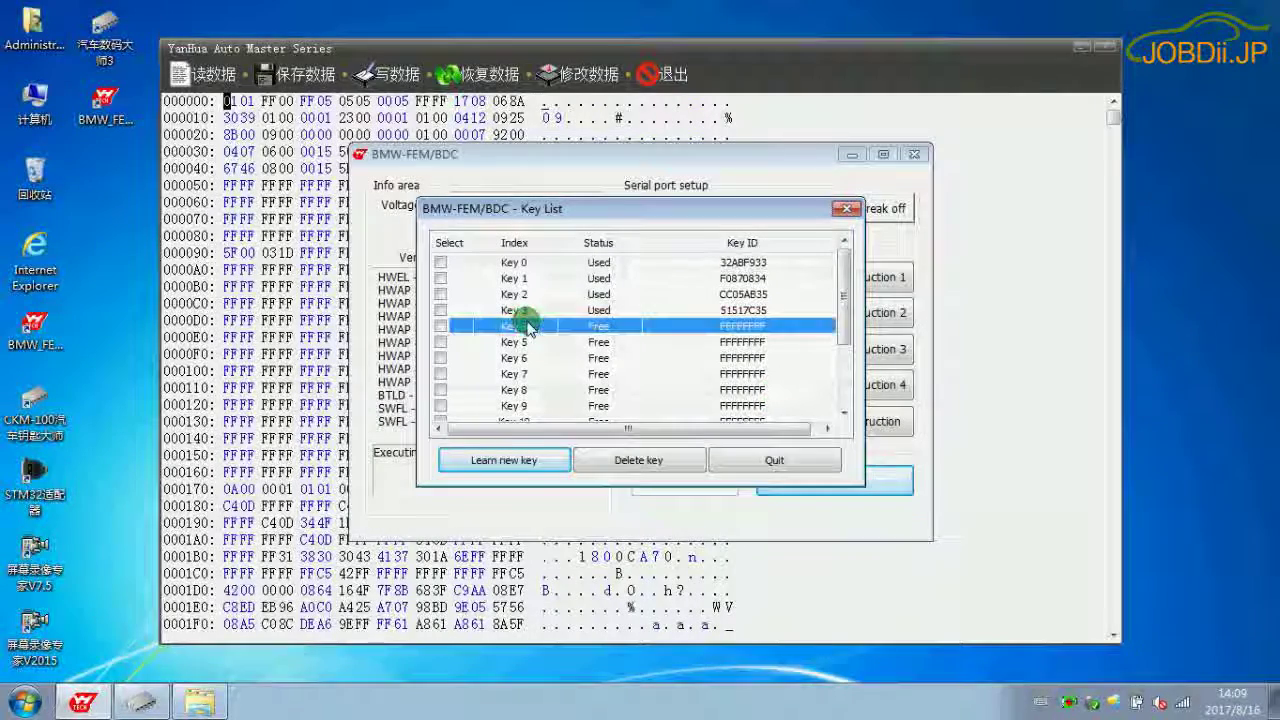
click(441, 326)
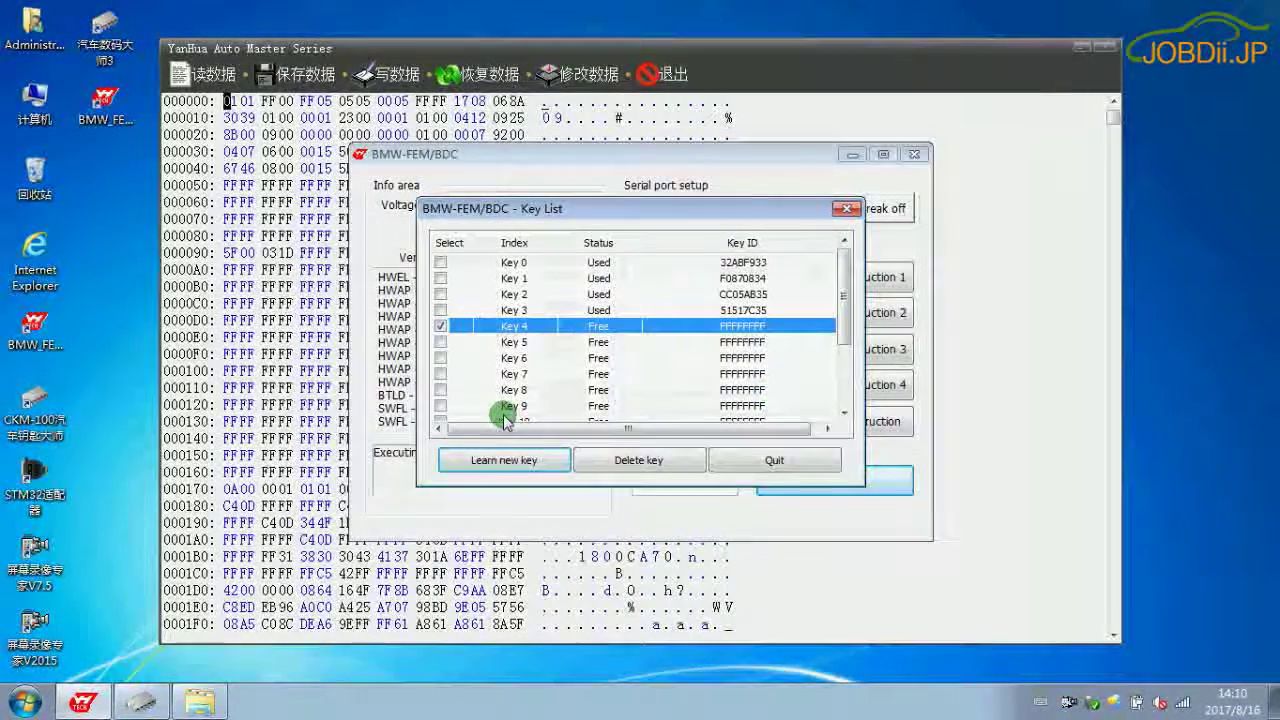
click(503, 460)
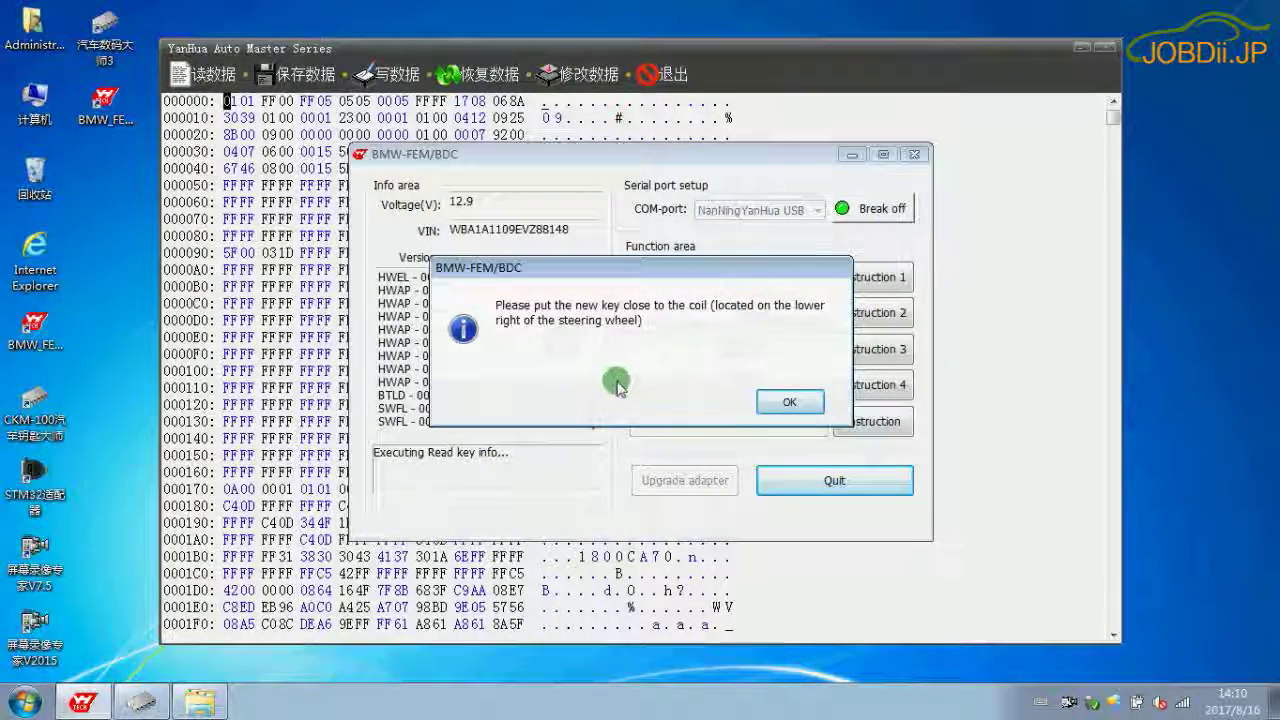
click(759, 405)
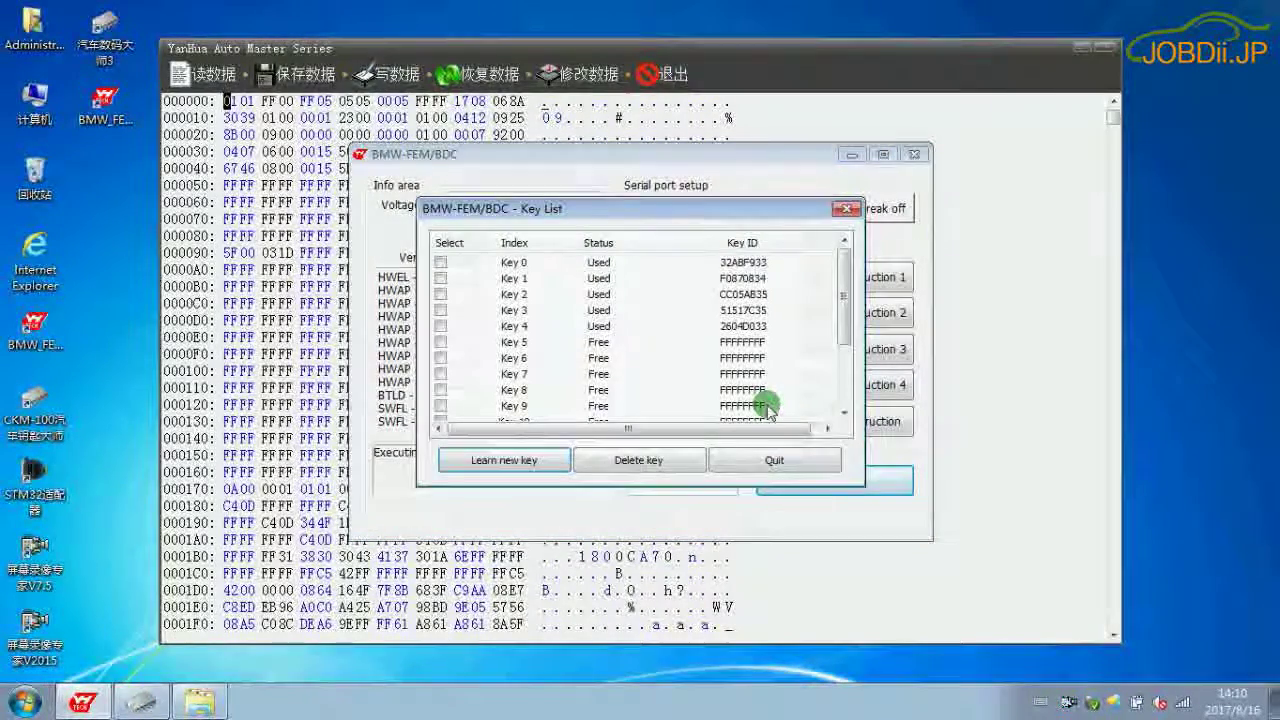
click(672, 326)
click(638, 460)
click(766, 468)
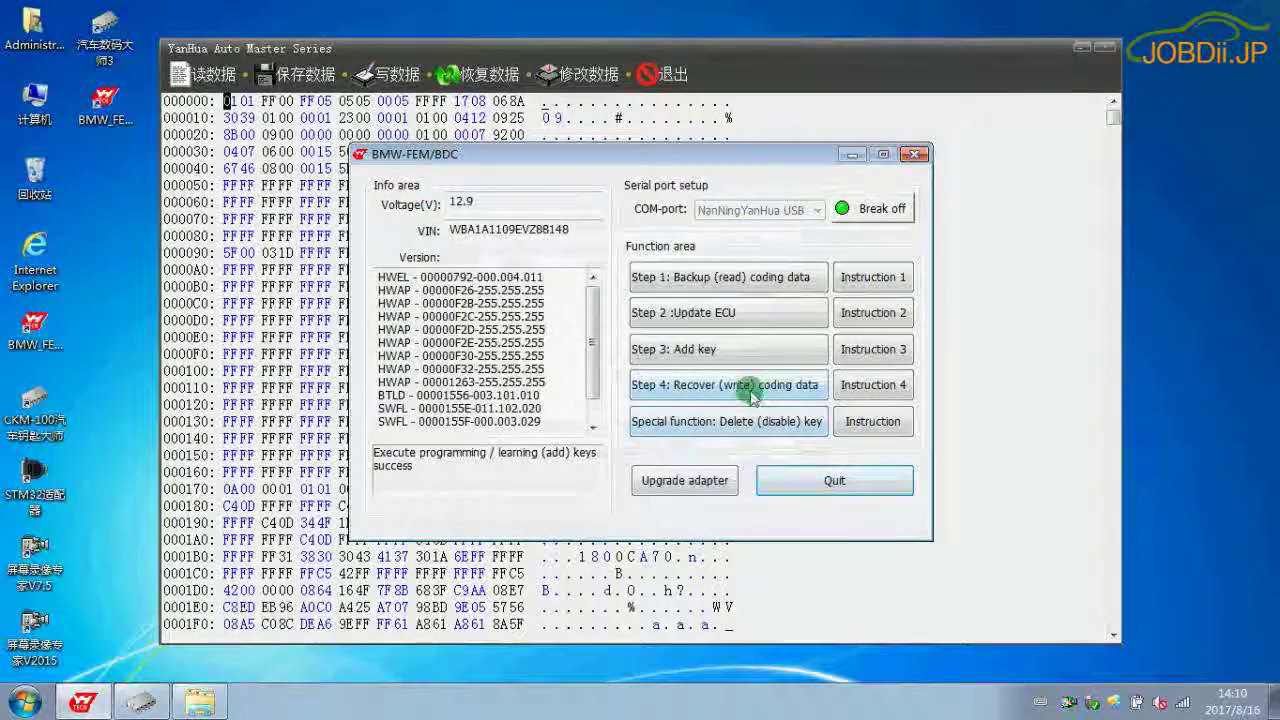
click(752, 395)
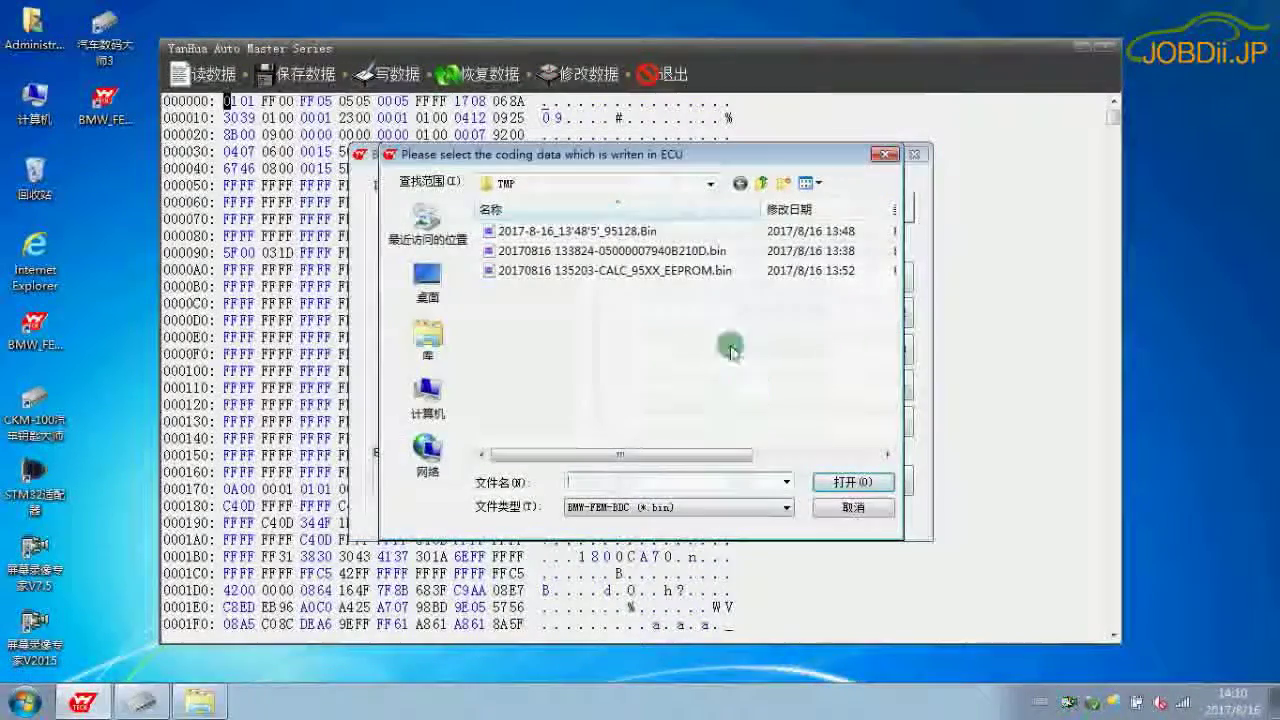
click(698, 253)
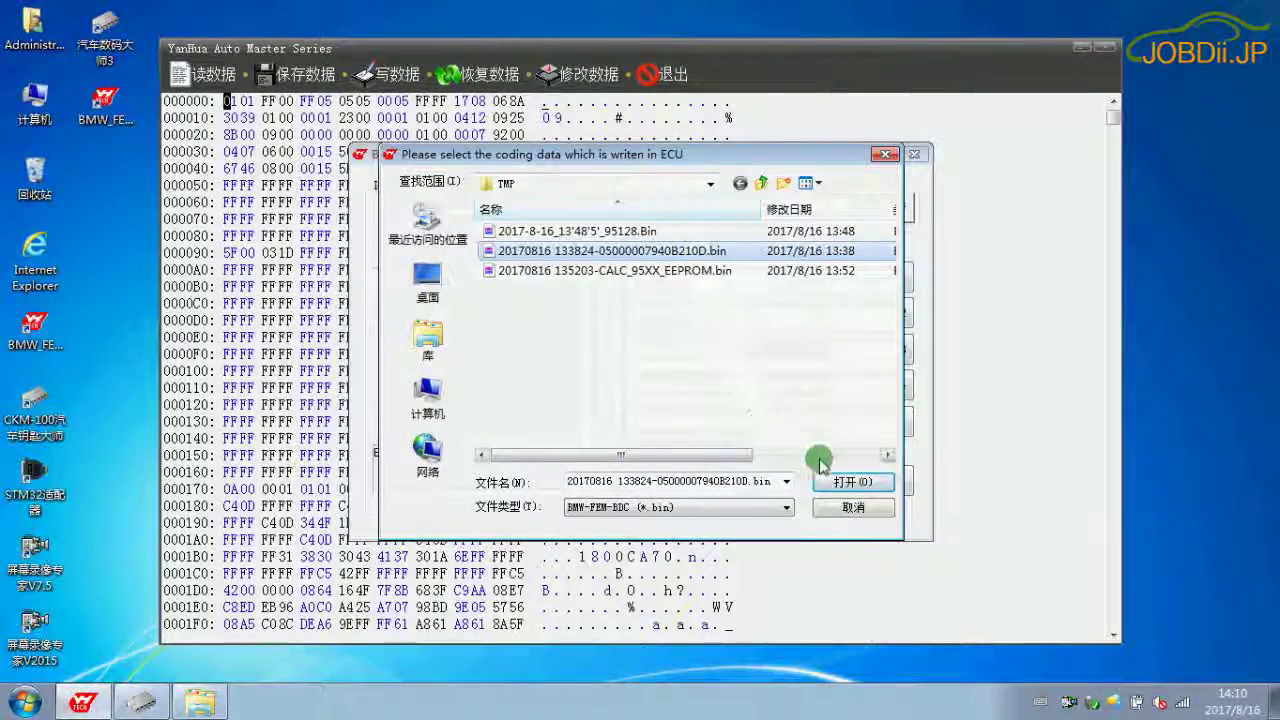
click(828, 484)
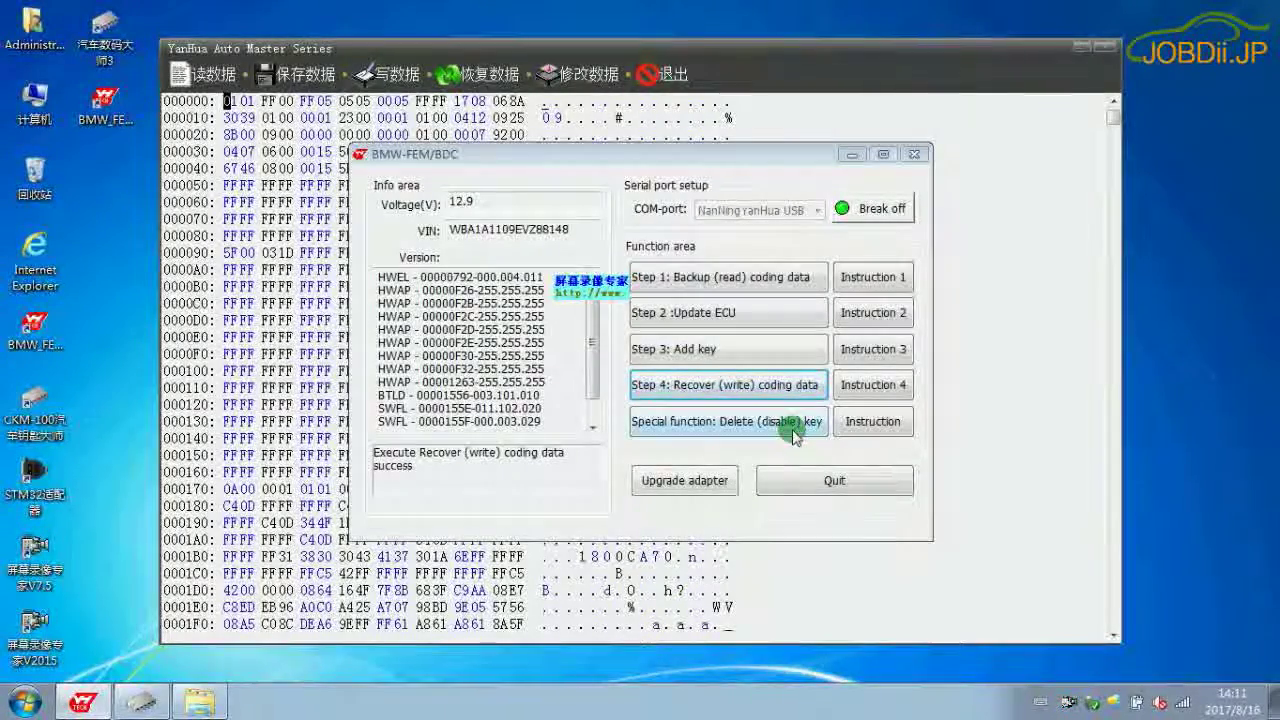
Check the key list through the Delete (disable) key function using the working key, close it without deleting any key, and disconnect the COM port.
click(792, 430)
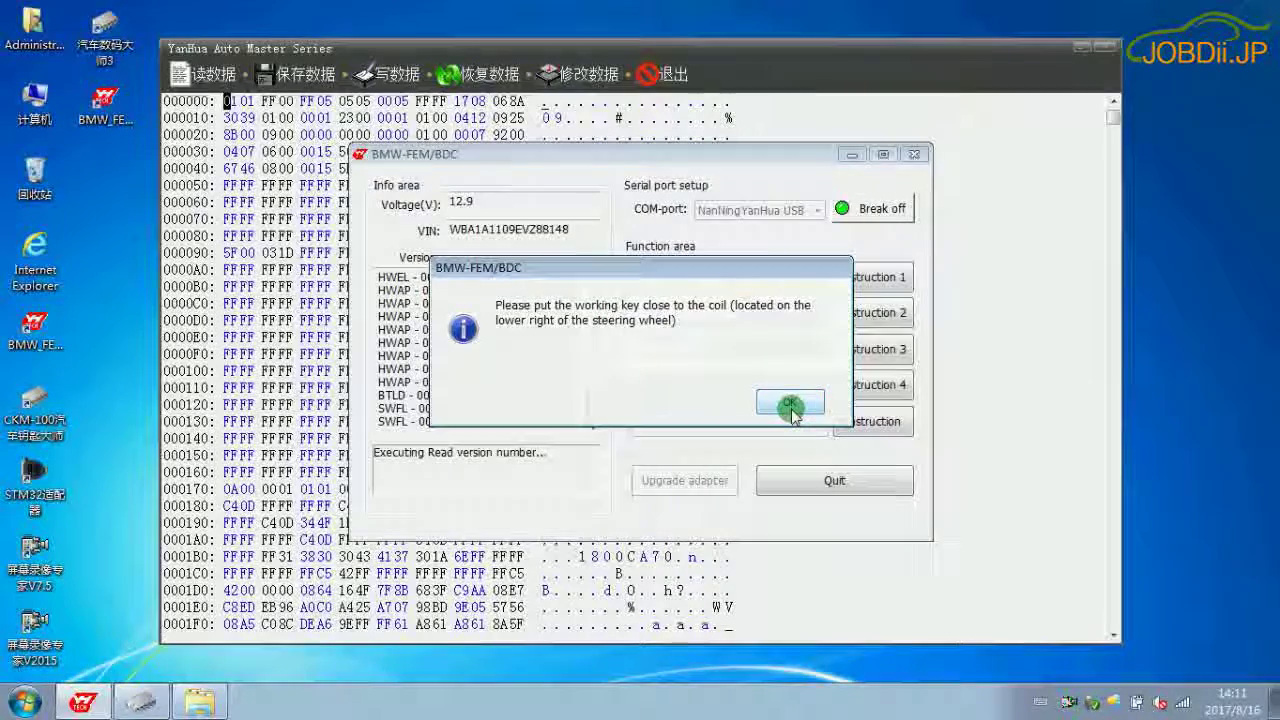
click(790, 405)
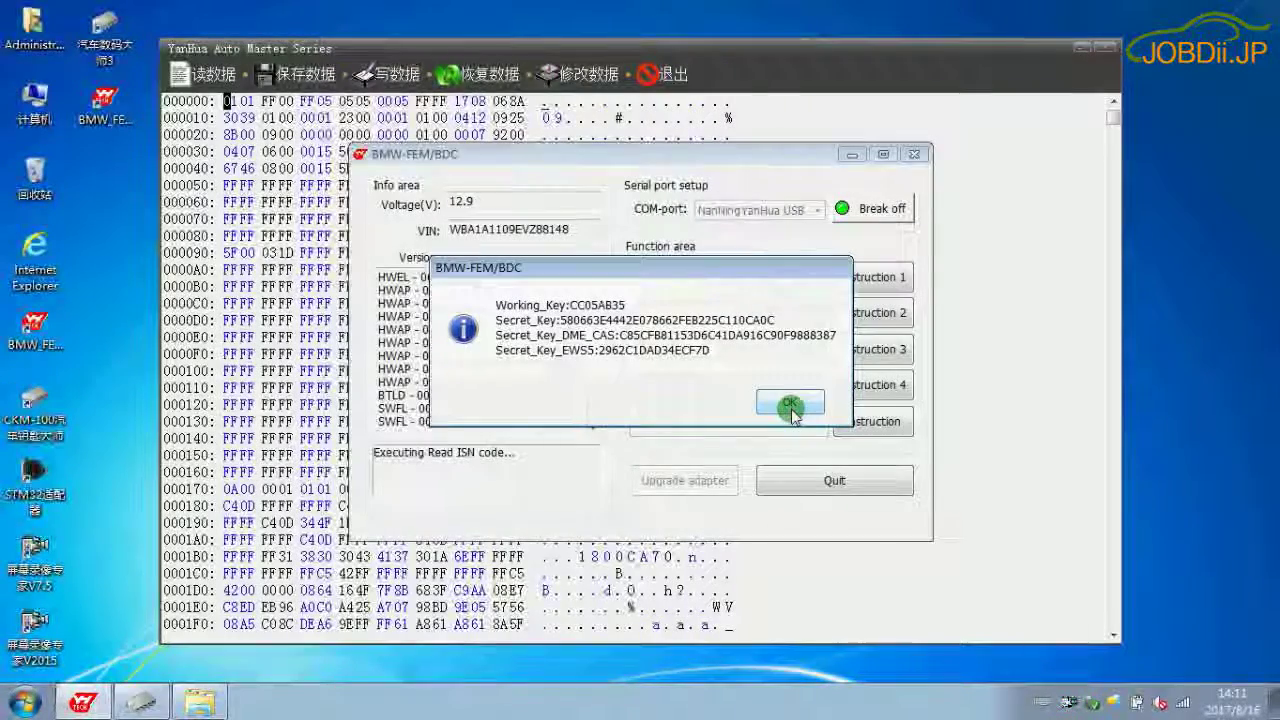
click(790, 405)
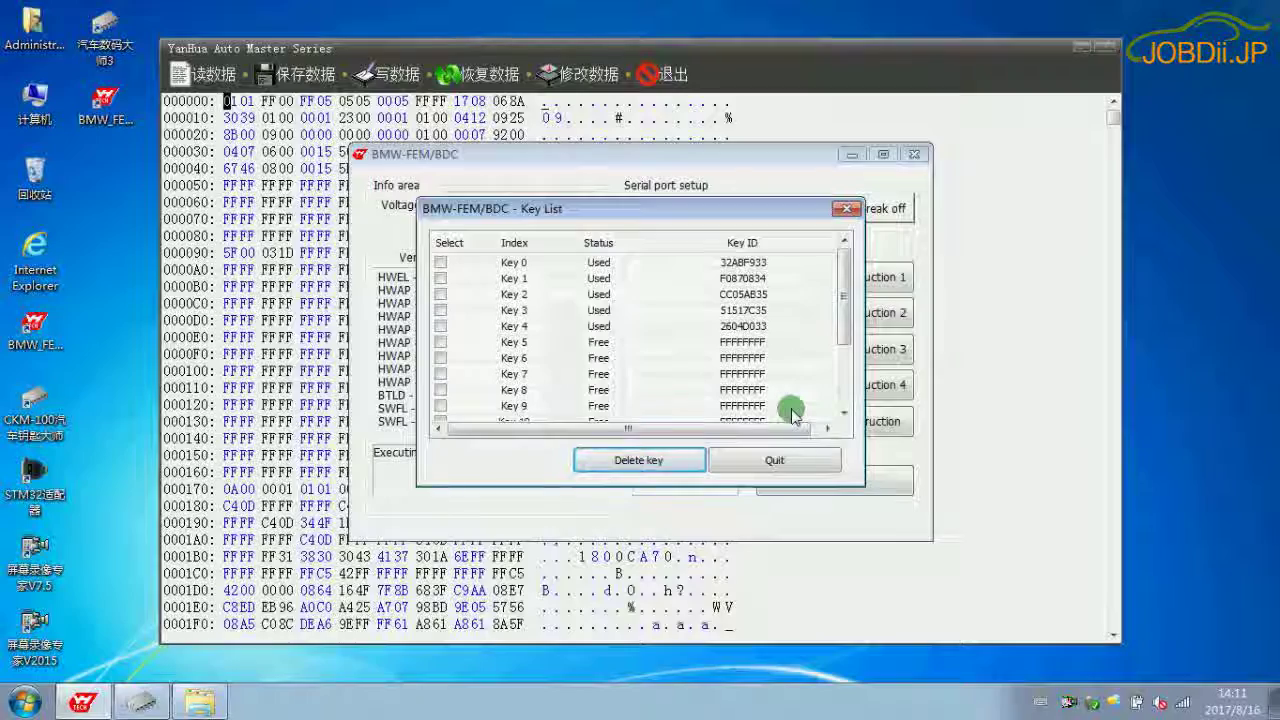
click(800, 465)
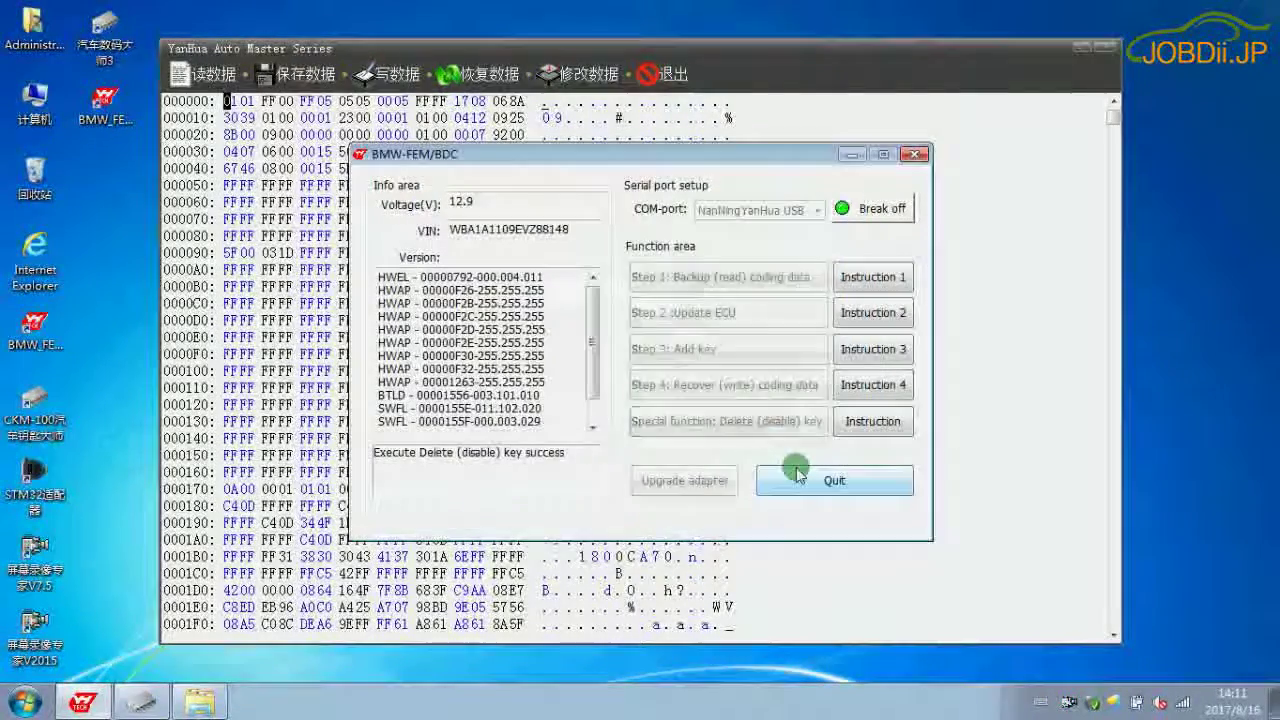
click(866, 215)
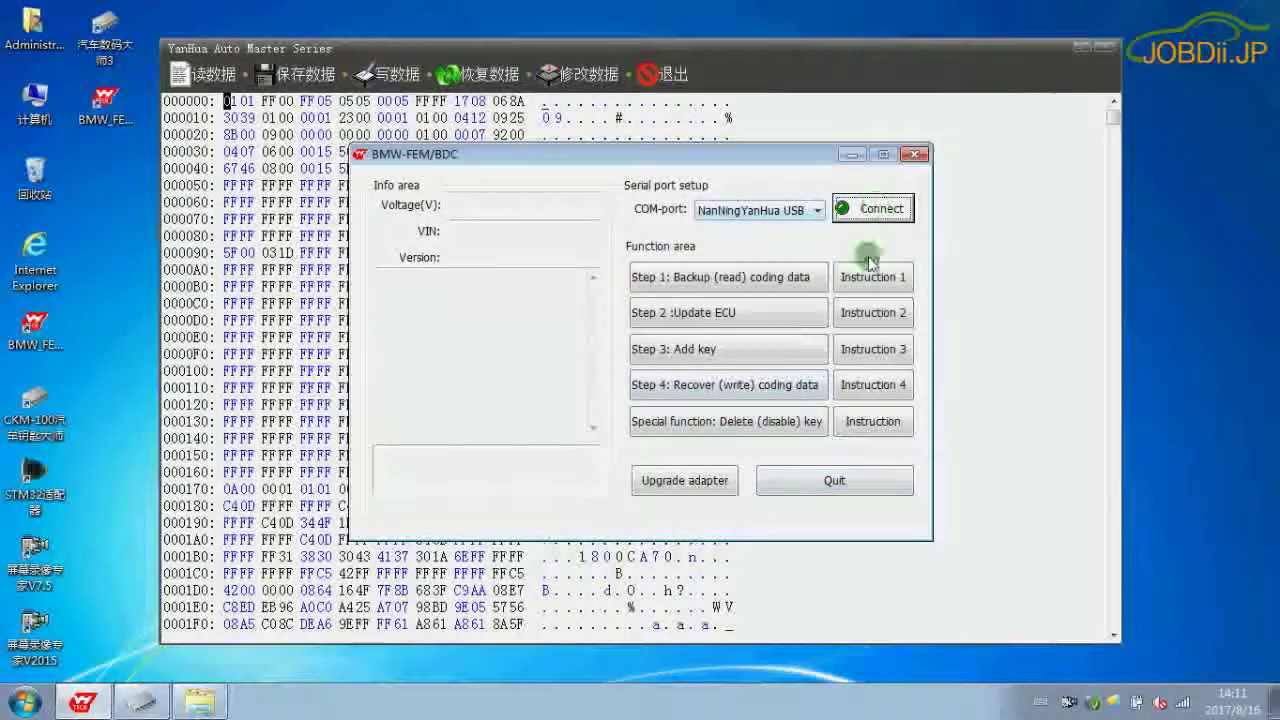